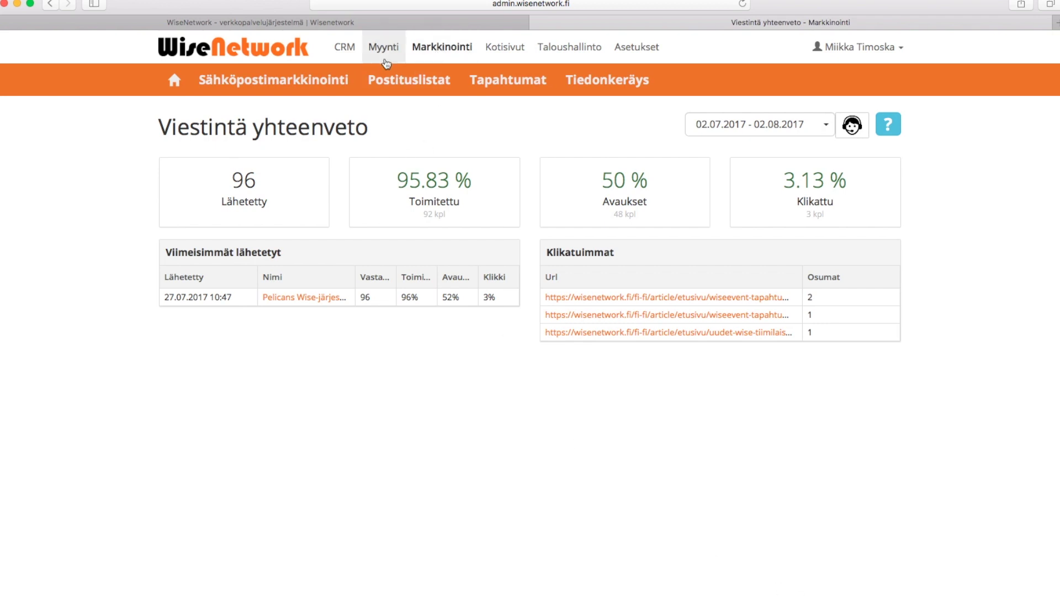
Open the Sähköpostit list under Sähköpostimarkkinointi, showing all 281 marketing emails
mouse_move(312, 81)
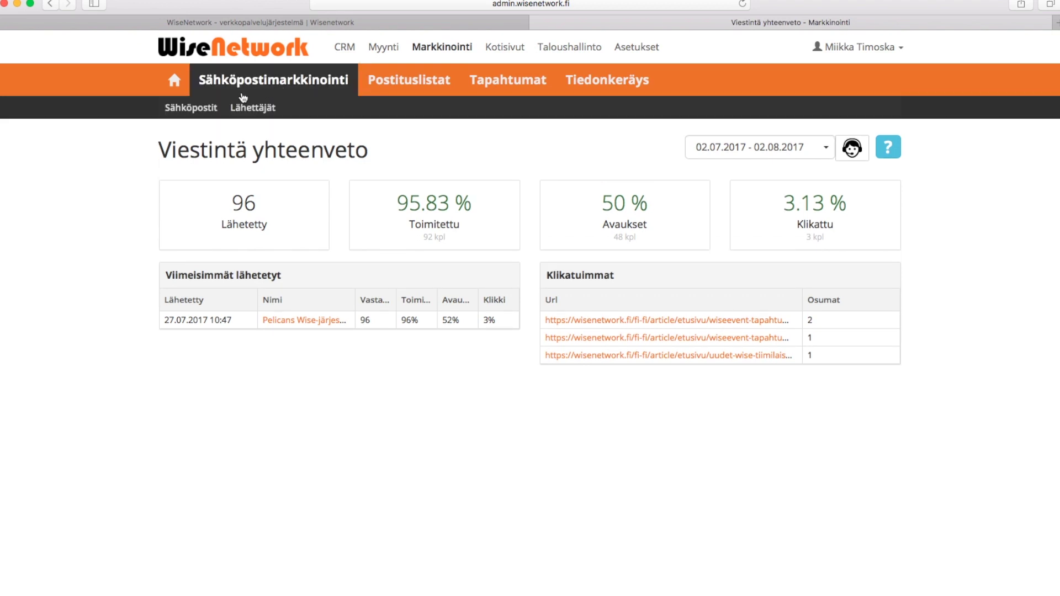
click(212, 109)
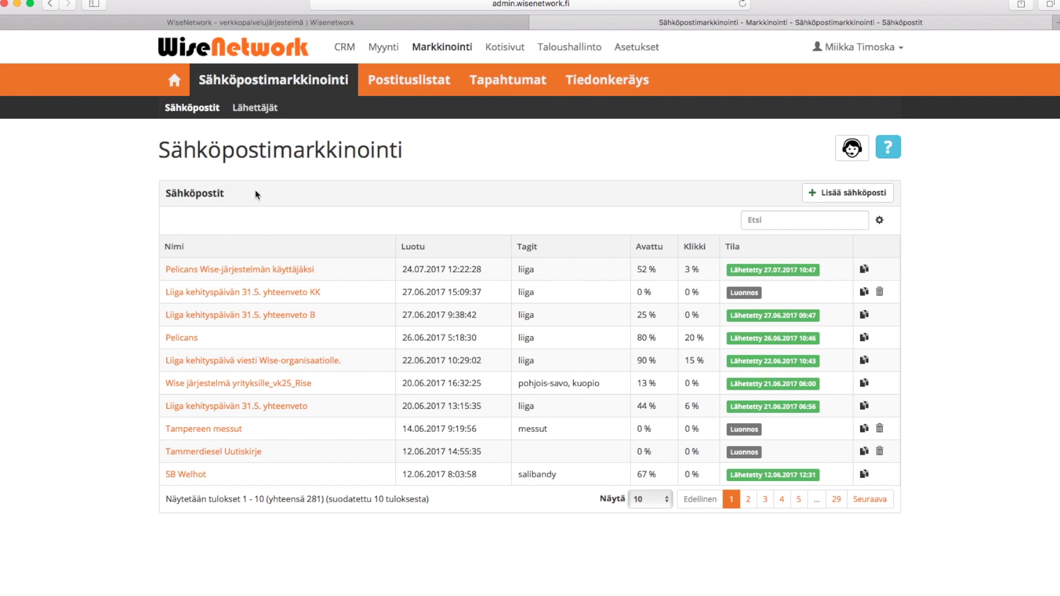
Start a new email named 'WiseNetwork Uutiskirje 8/2017' with subject 'Elokuun Uutiskirje' and tag uutiskirje
click(868, 200)
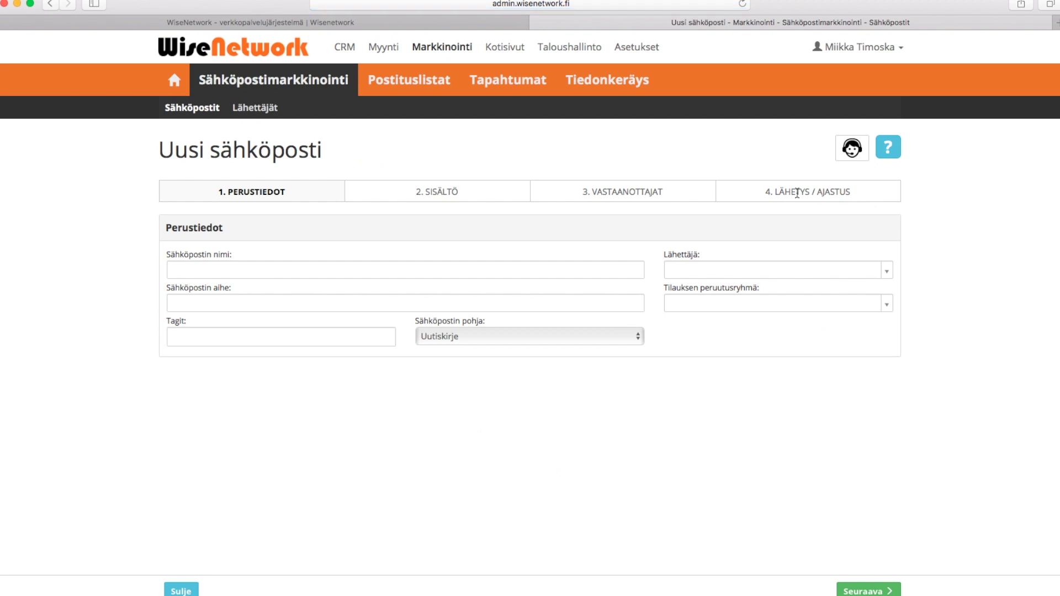
click(336, 266)
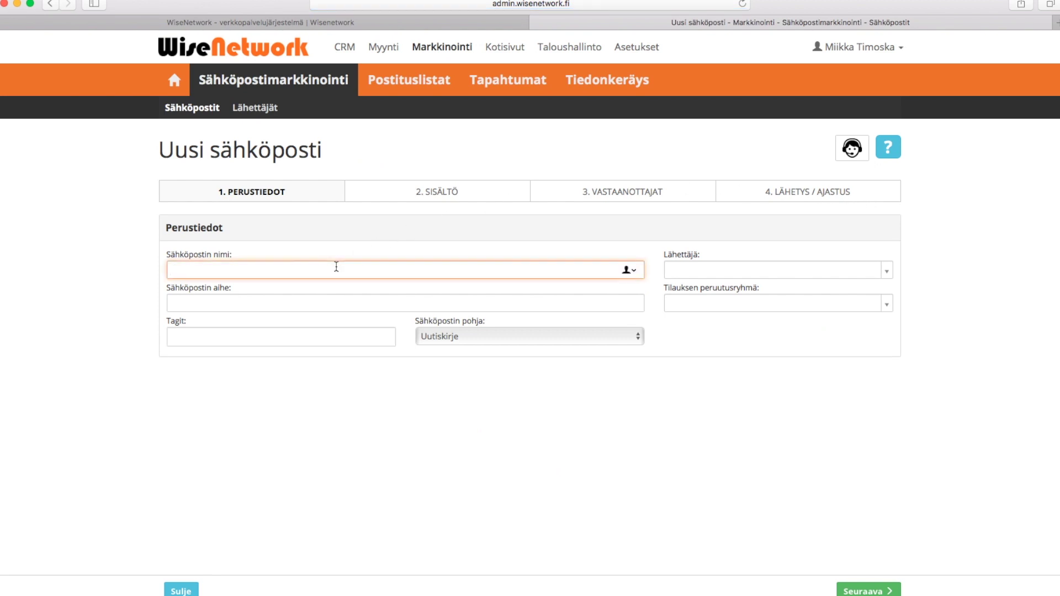
text(WiseNetwork Uutiskirje 8/2017)
click(309, 308)
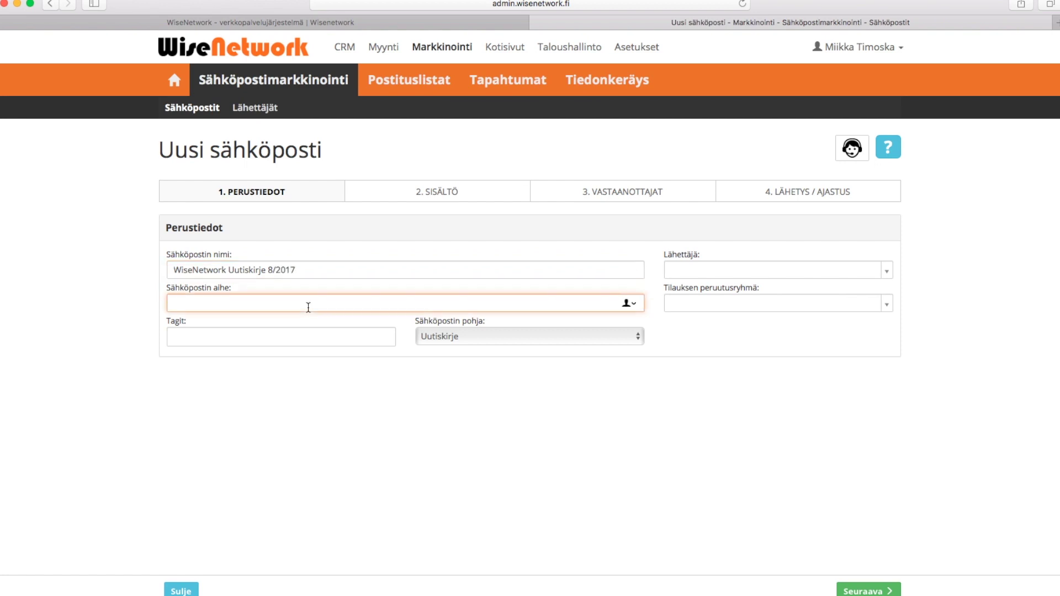
click(285, 341)
click(294, 356)
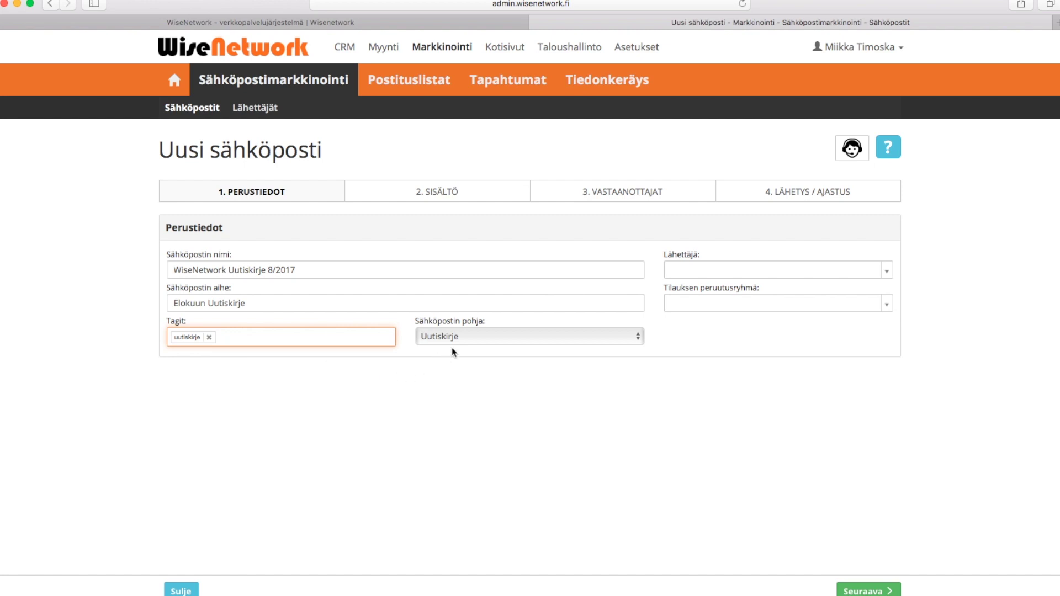
Choose Wisenetwork Oy as sender and Uutiskirje as unsubscribe group, then proceed to content
click(712, 277)
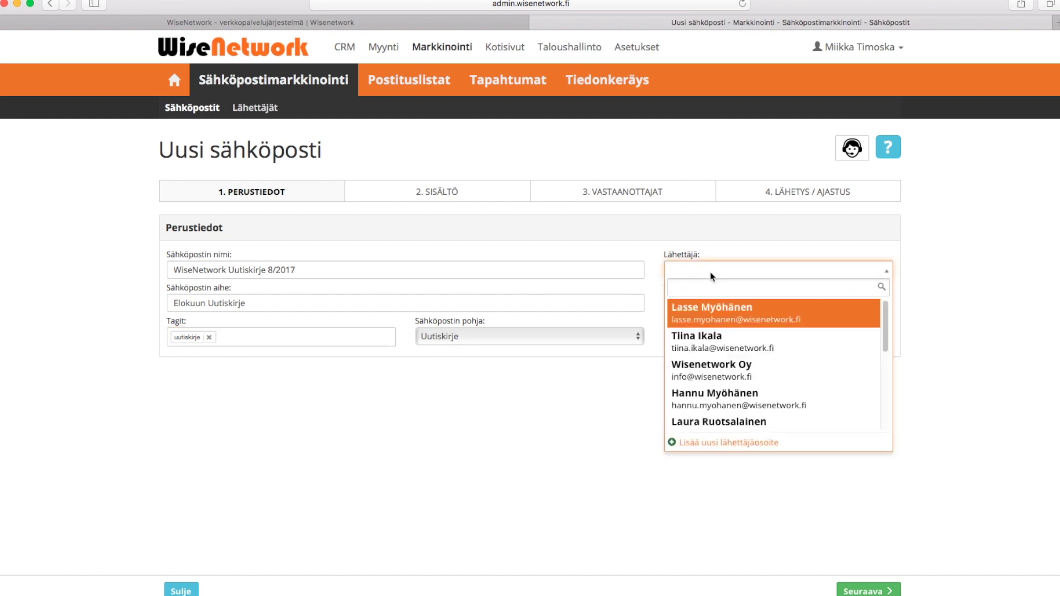
click(716, 374)
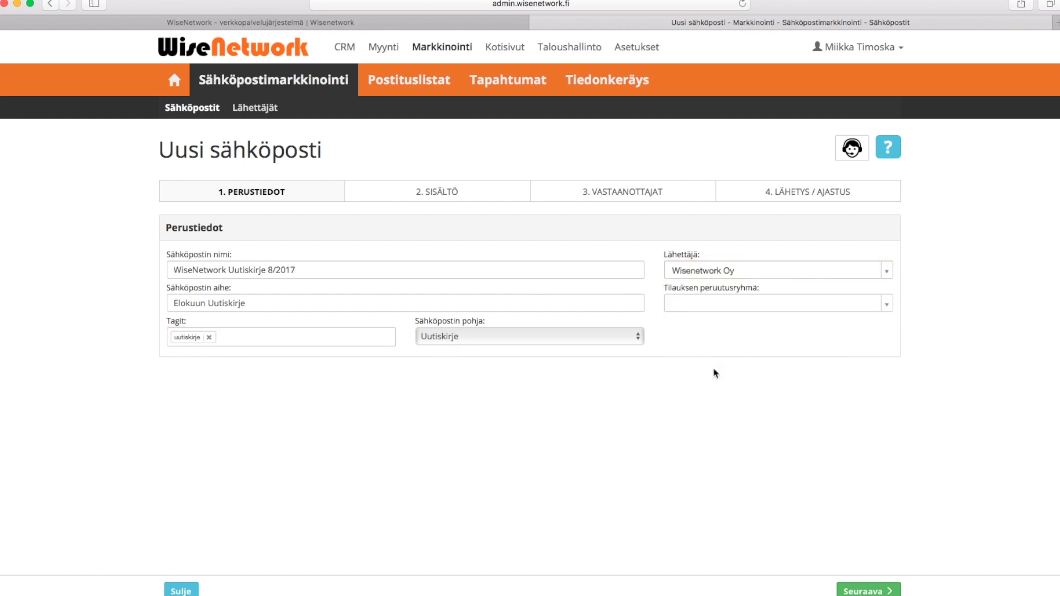
click(746, 311)
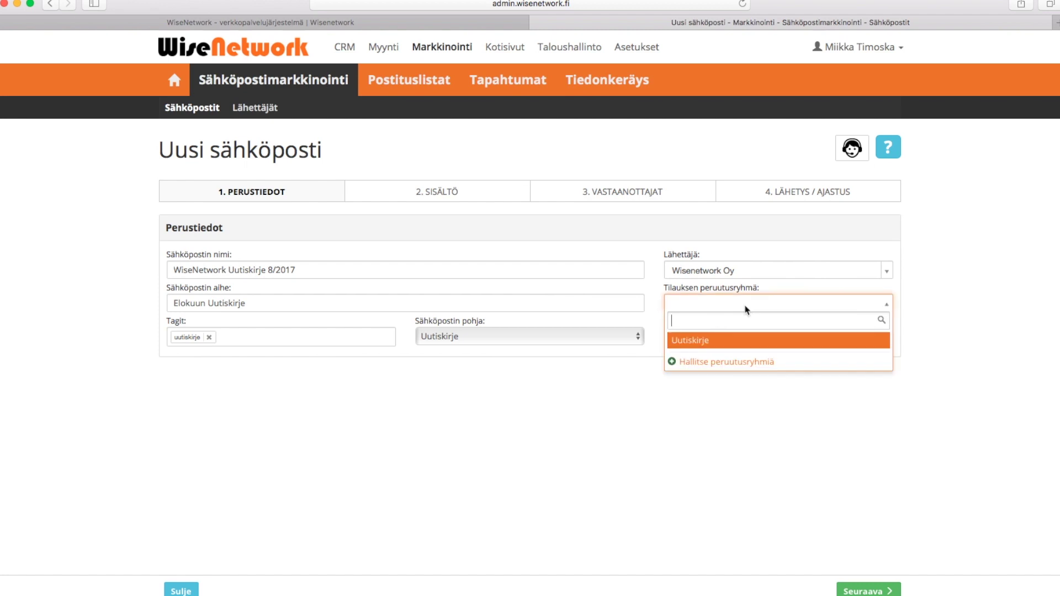
click(717, 341)
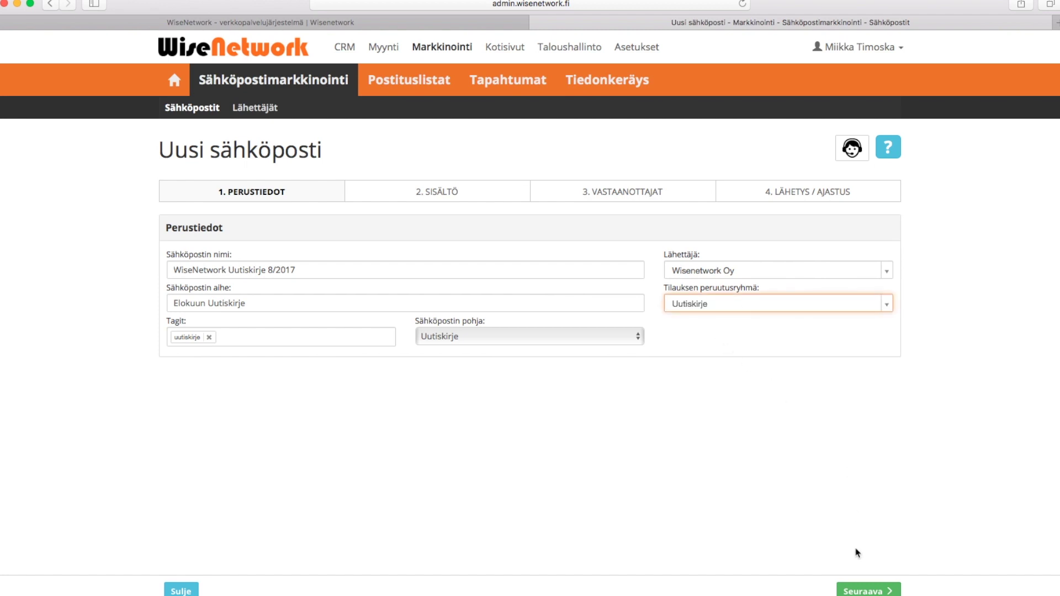
click(864, 590)
click(864, 590)
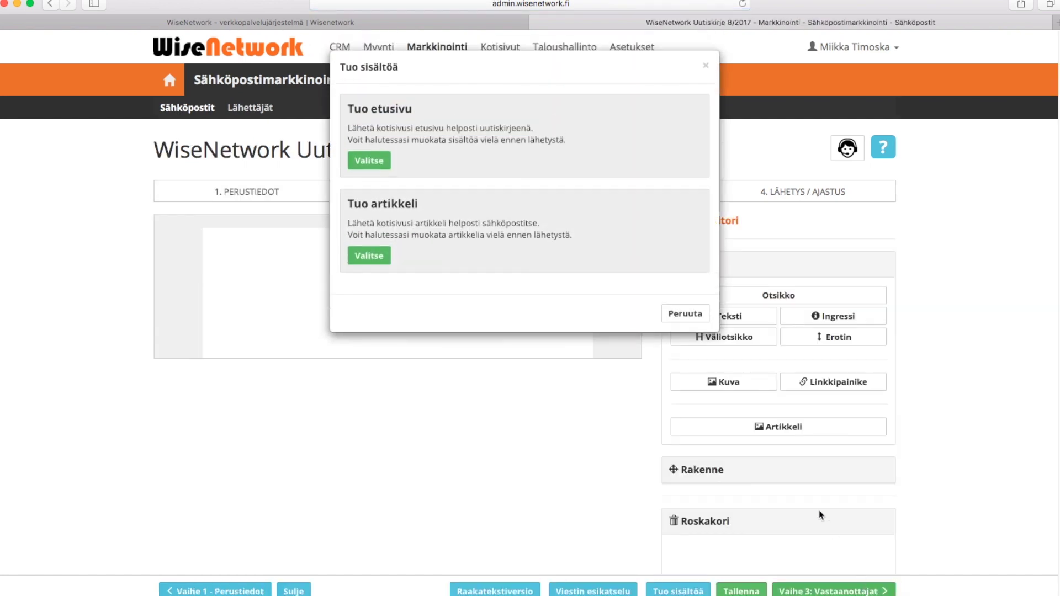
Import the website's front-page content (Tuo etusivu) into the newsletter body
click(369, 160)
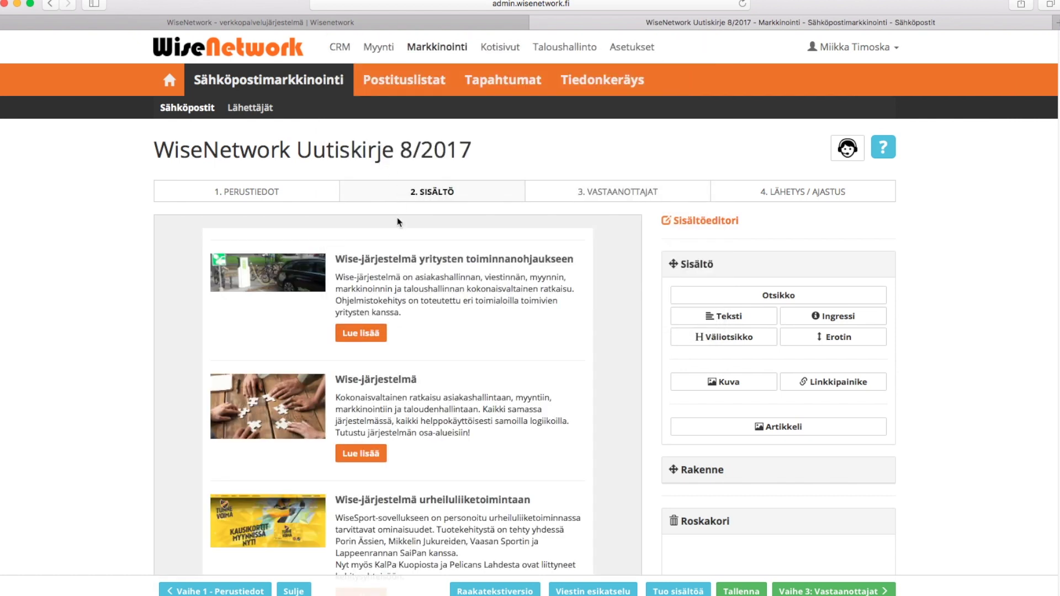
mouse_move(553, 238)
Delete the Referenssit, Heti käyttöönotettavissa, SaaS-palvelu and Hyvät käyttöohjeet article teasers
scroll(1032, 414, down, 10)
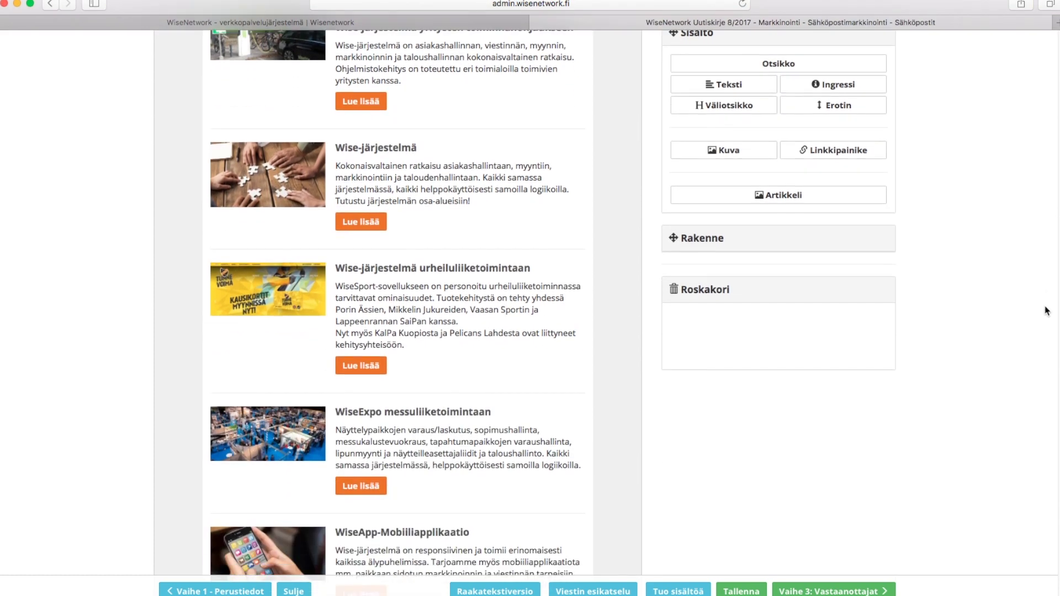
scroll(1031, 414, down, 7)
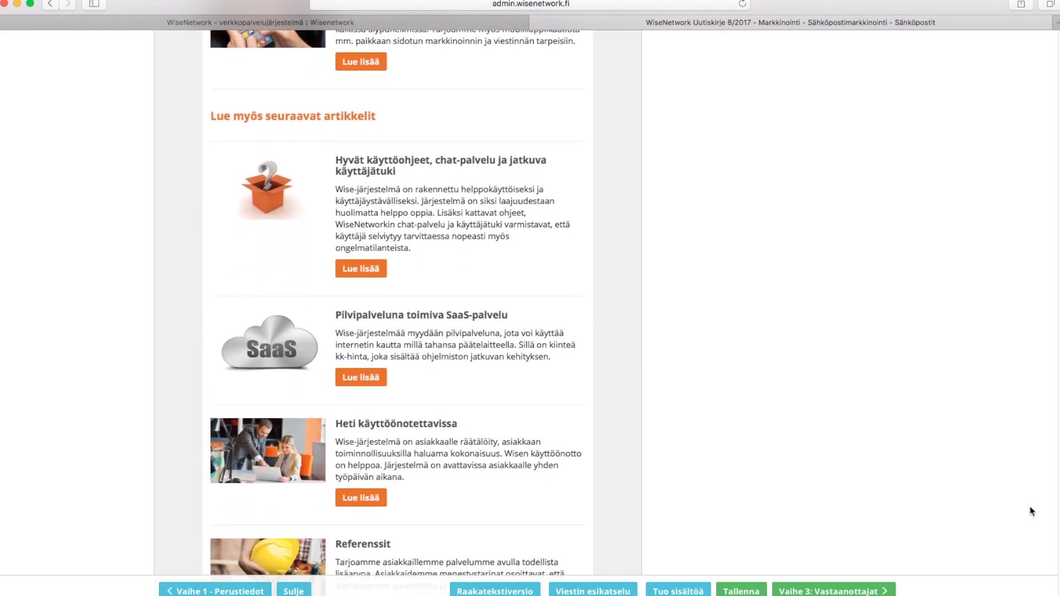
scroll(1037, 554, down, 1)
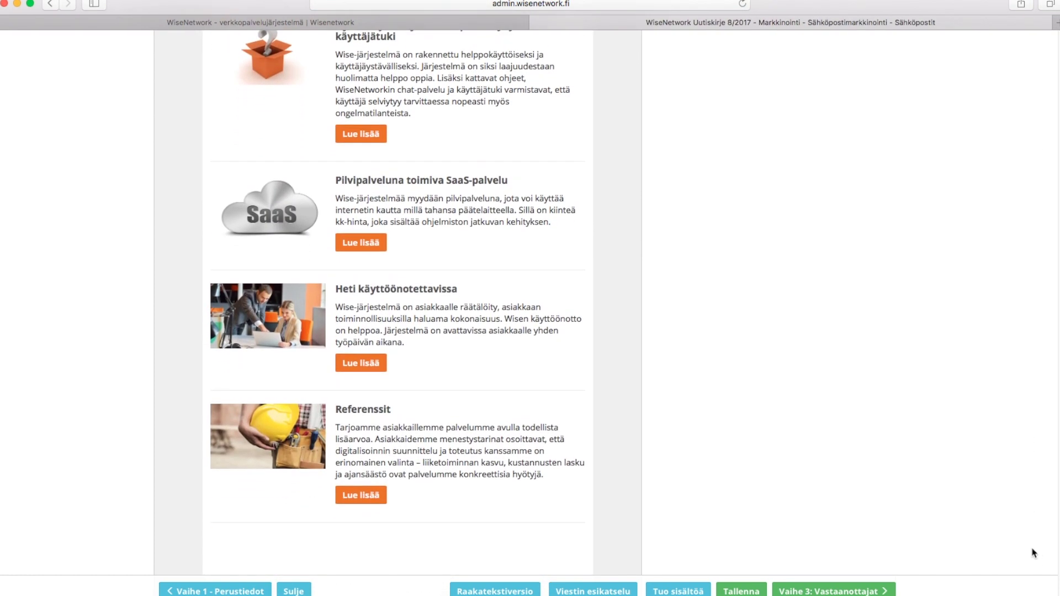
click(562, 417)
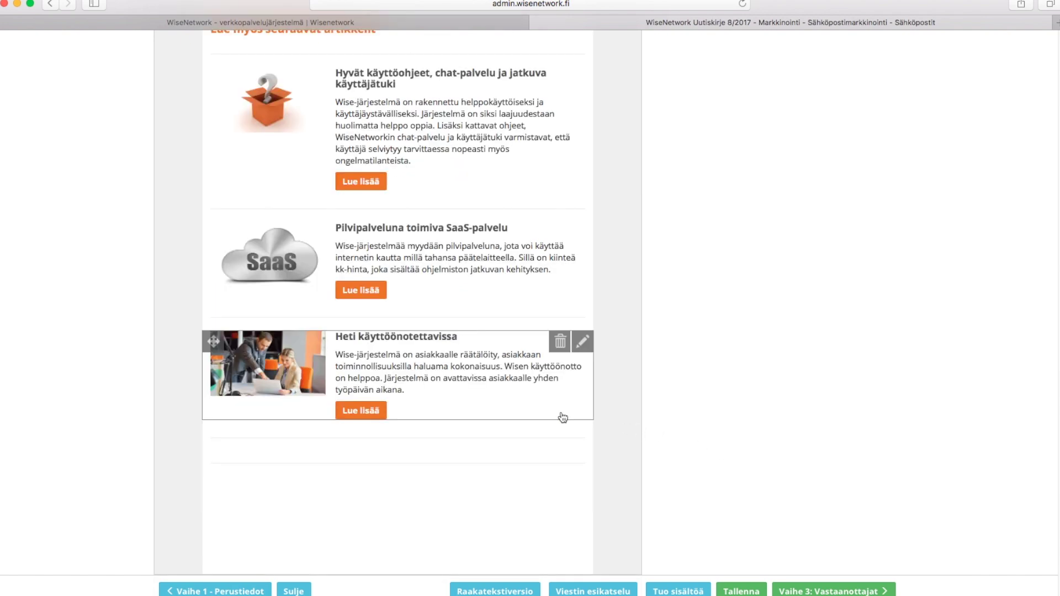
click(560, 342)
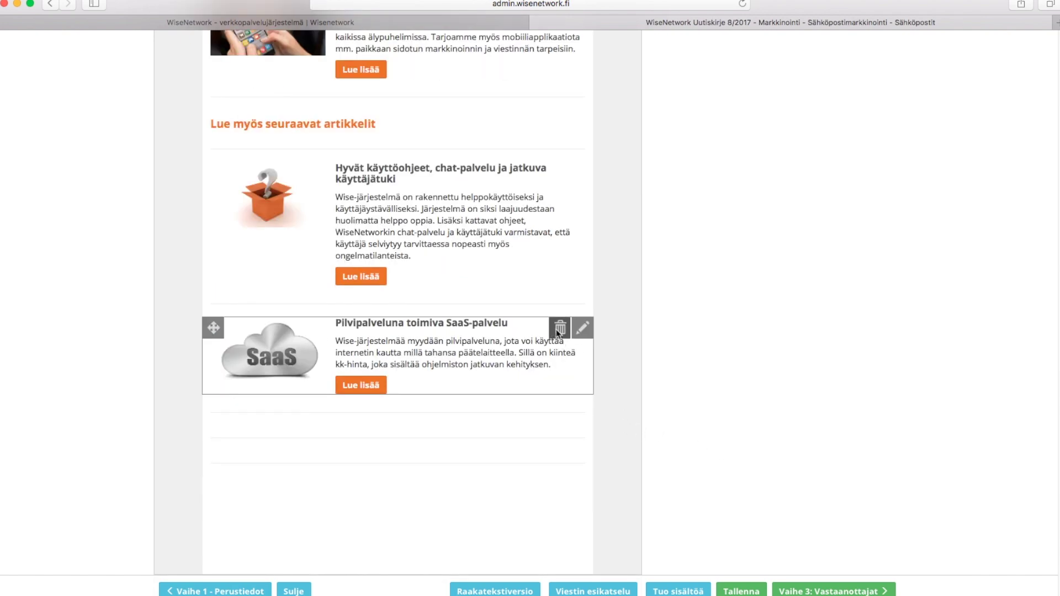
click(560, 329)
click(561, 253)
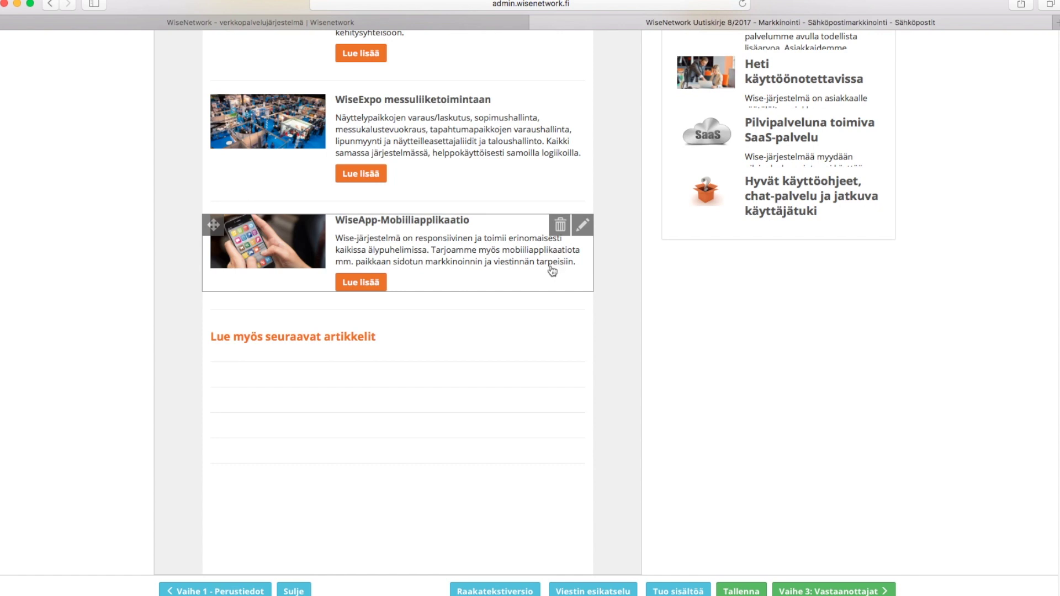
Remove the 'Lue myös seuraavat artikkelit' heading, the empty line blocks and the WiseApp-Mobiiliapplikaatio article
click(561, 343)
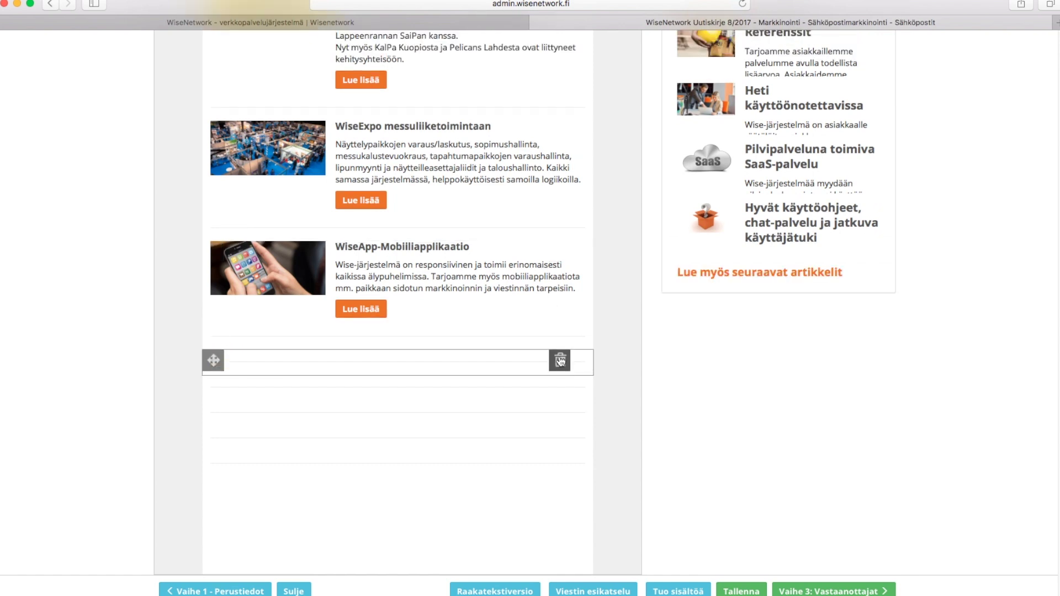
click(560, 365)
click(560, 386)
click(560, 387)
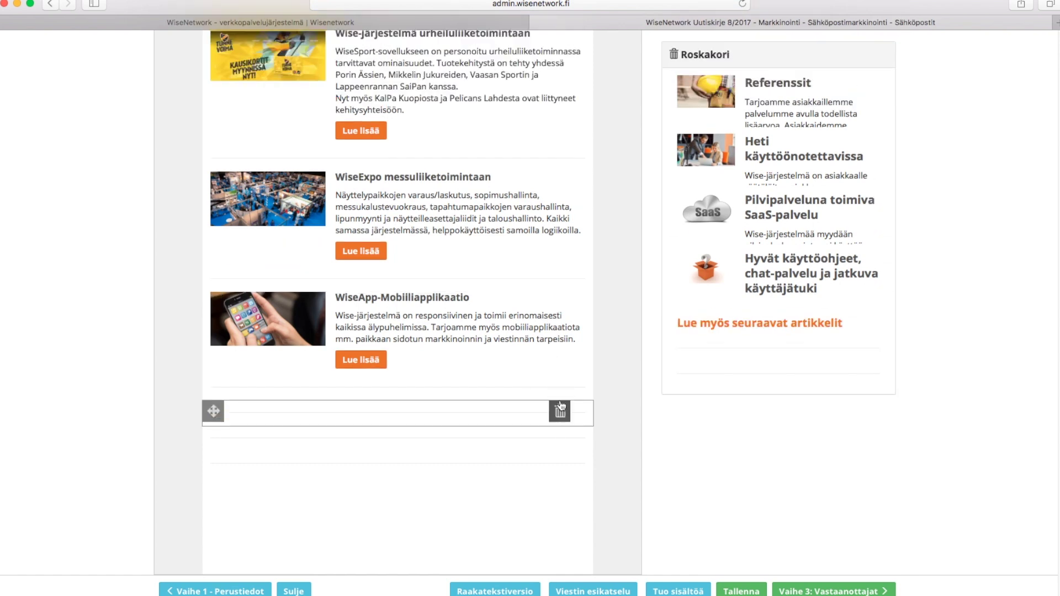
click(561, 419)
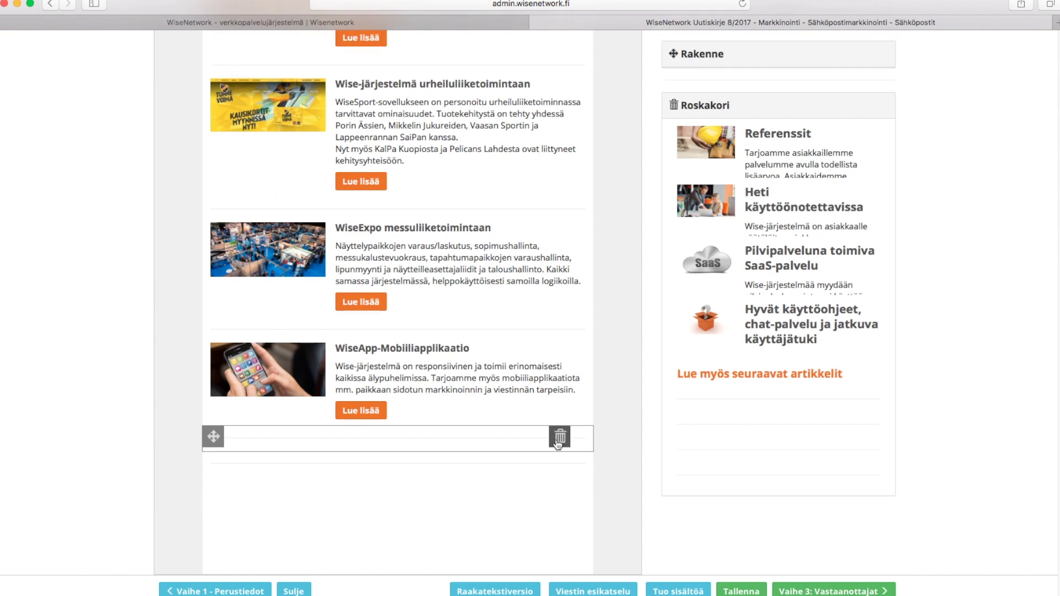
click(559, 441)
scroll(561, 454, up, 2)
click(562, 467)
click(560, 467)
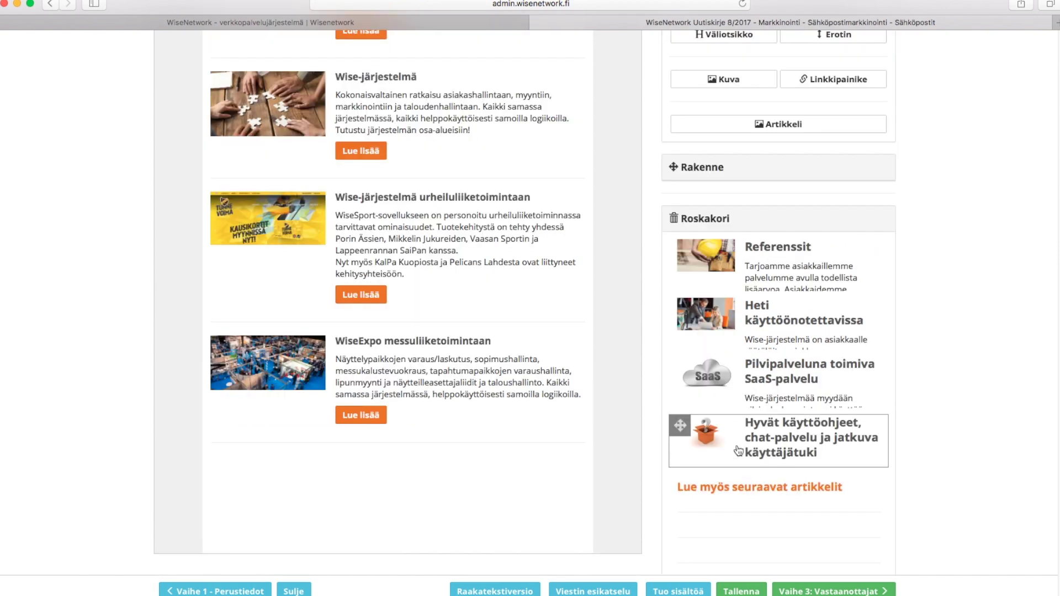
scroll(778, 312, up, 10)
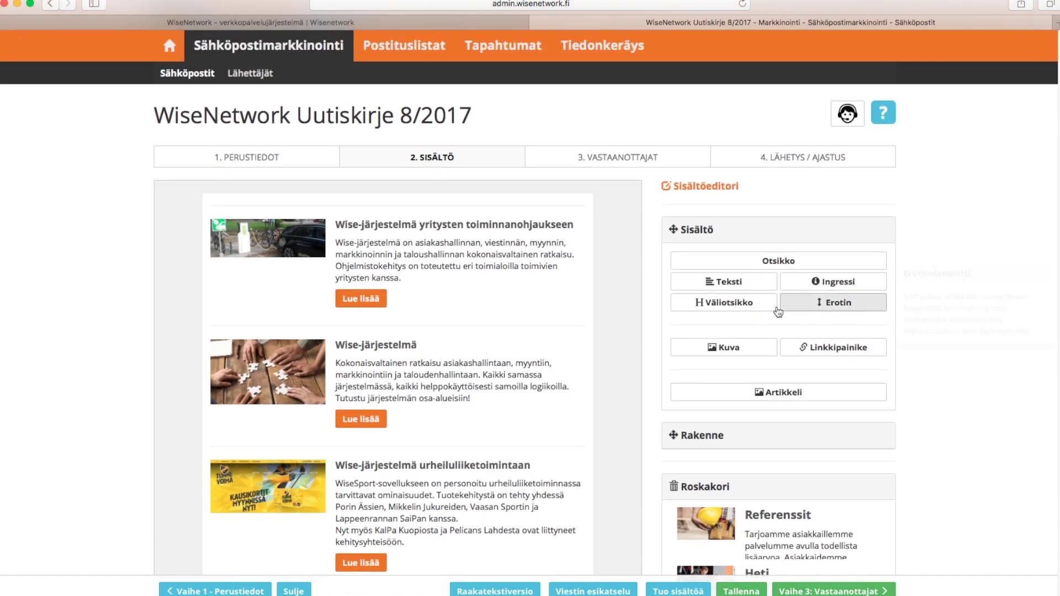
Add the subheading 'Wise-järjestelmä eri toimialojen tarpeisiin' at the top of the newsletter
drag(723, 302, 425, 209)
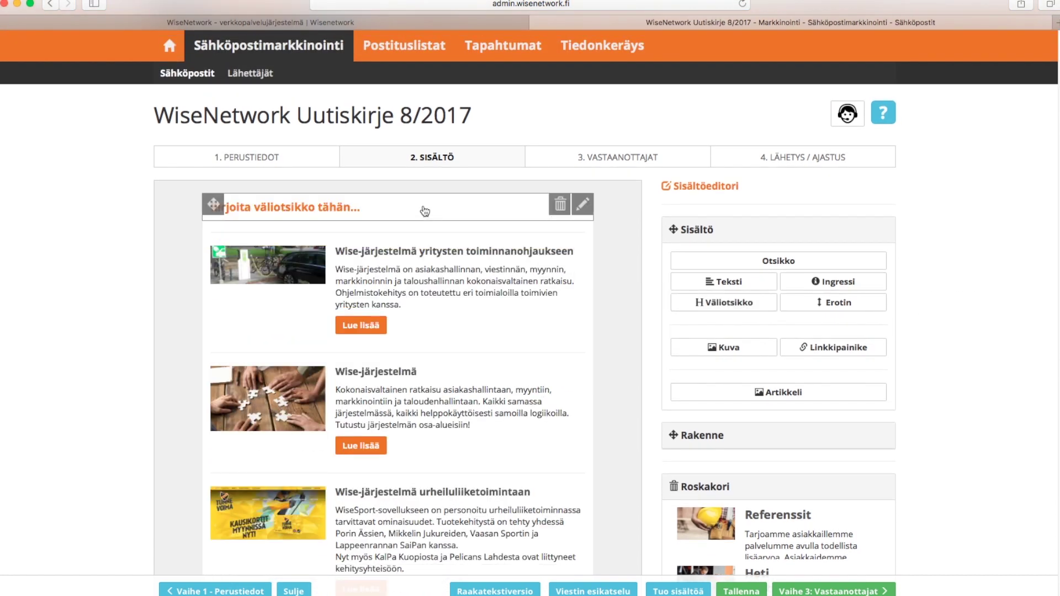
click(426, 208)
text(Wise-järjestelmä eri toimialojen tarpeisiin:)
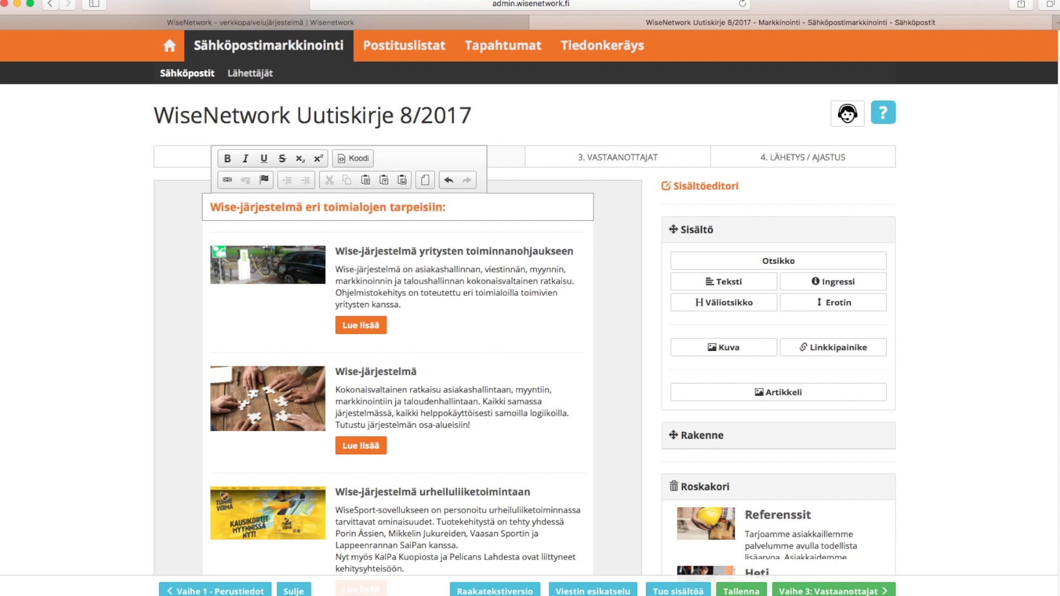
click(979, 251)
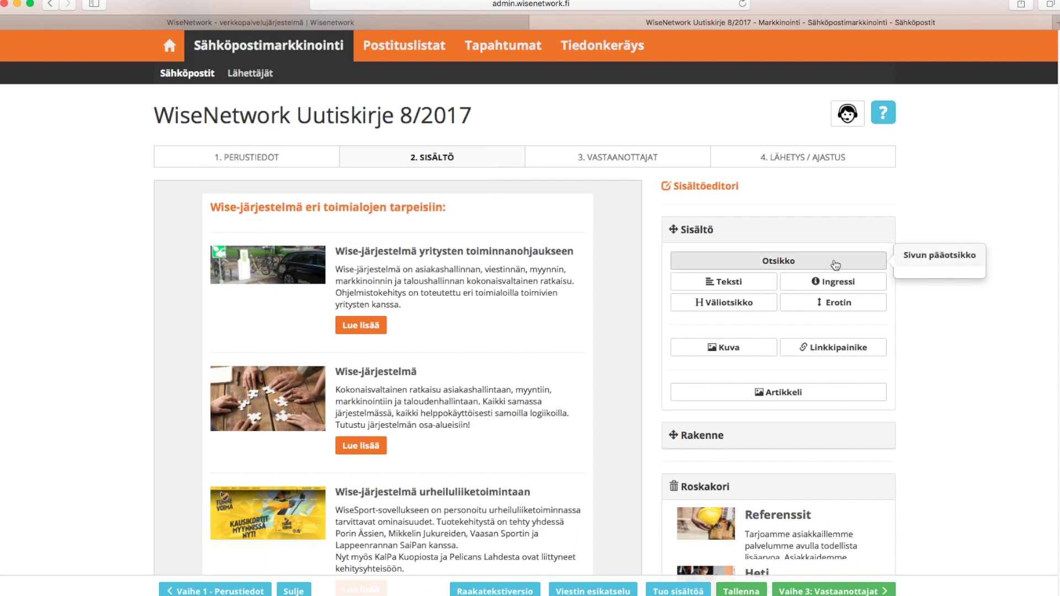
Add heading 'WiseNetwork Uutiskirje 8/2017' above it, then an ingress placeholder and article block below
drag(814, 268, 497, 212)
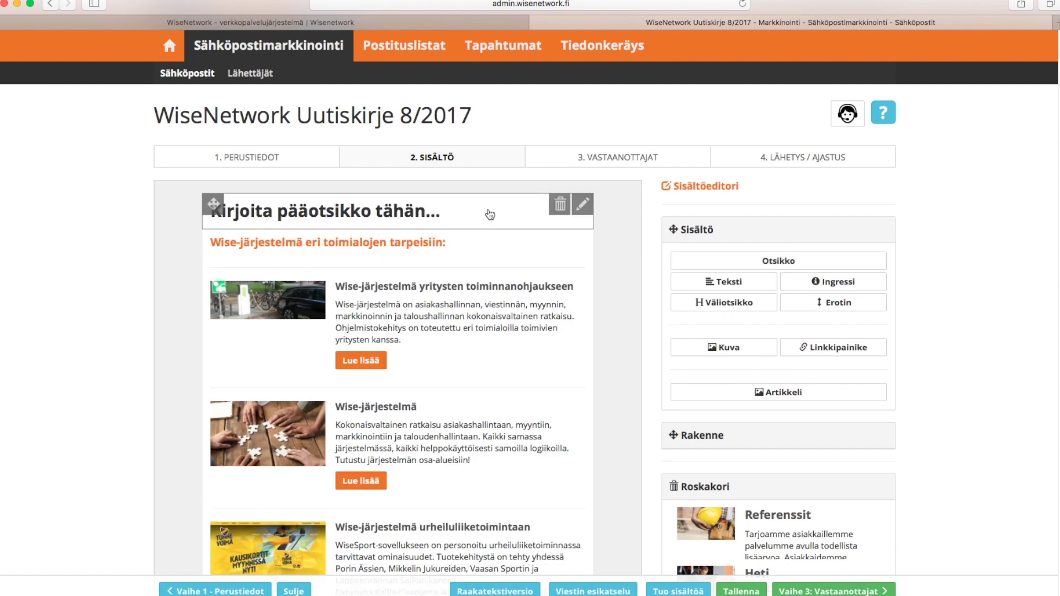
click(494, 214)
text(WiseNetwork Uutiskirje 8/2017)
drag(828, 281, 483, 246)
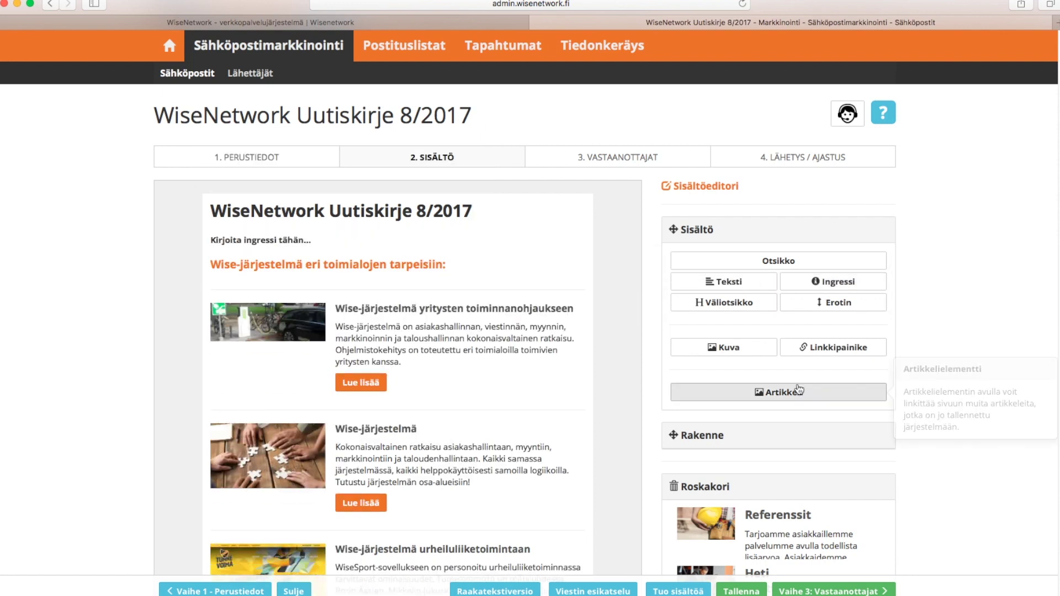
drag(773, 392, 460, 272)
Set the article block to Kuva vasemmalla layout with content Artikkeli valinnan mukaan
click(589, 274)
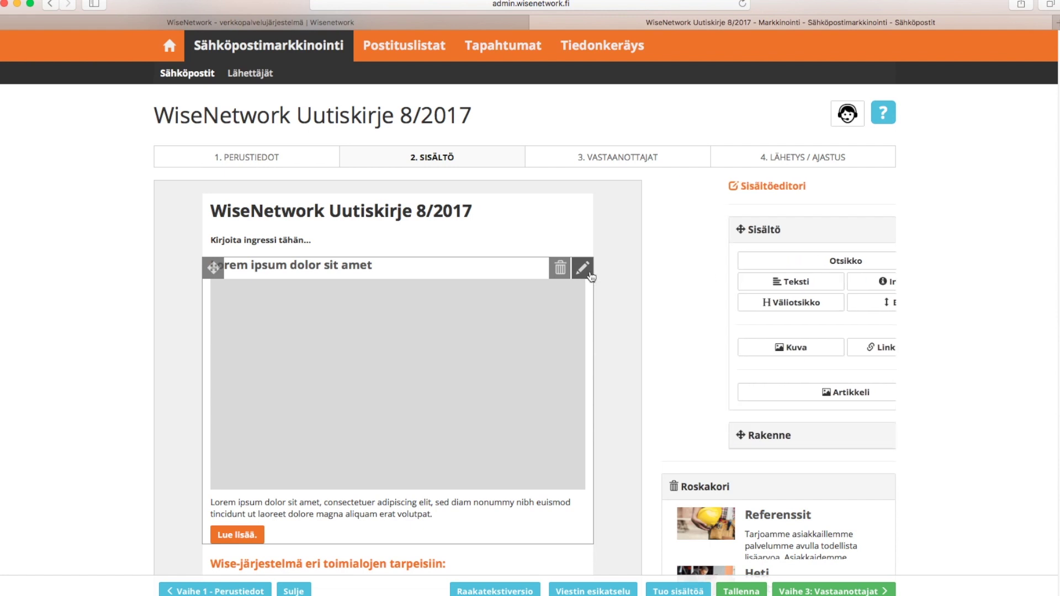
click(749, 122)
click(742, 134)
click(747, 157)
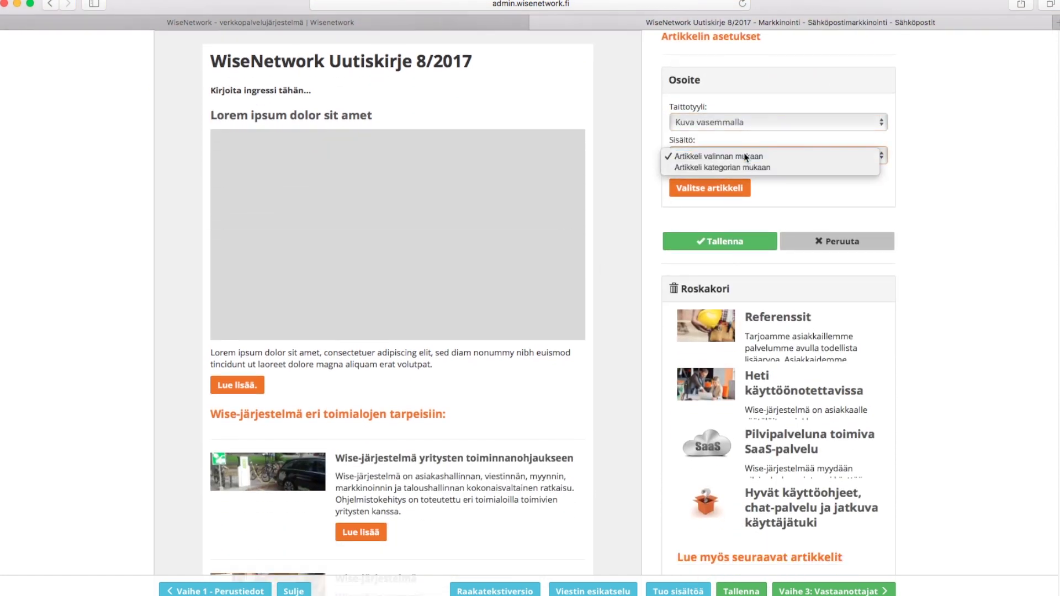
click(747, 156)
Select the 'Uudet Wise -tiimiläiset' article for the block and save it
click(718, 190)
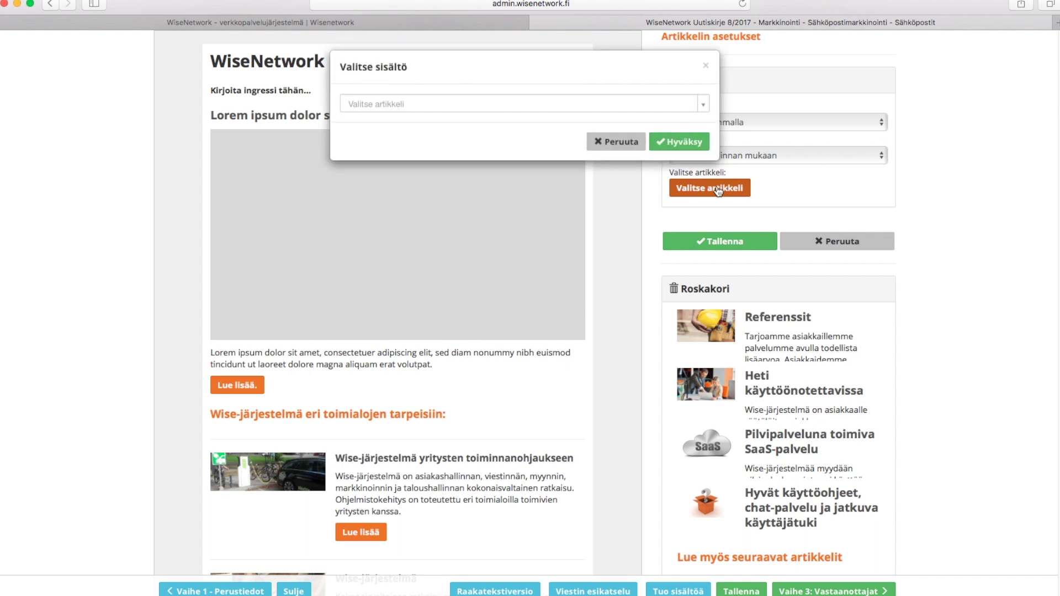
click(612, 109)
text(uudet wise)
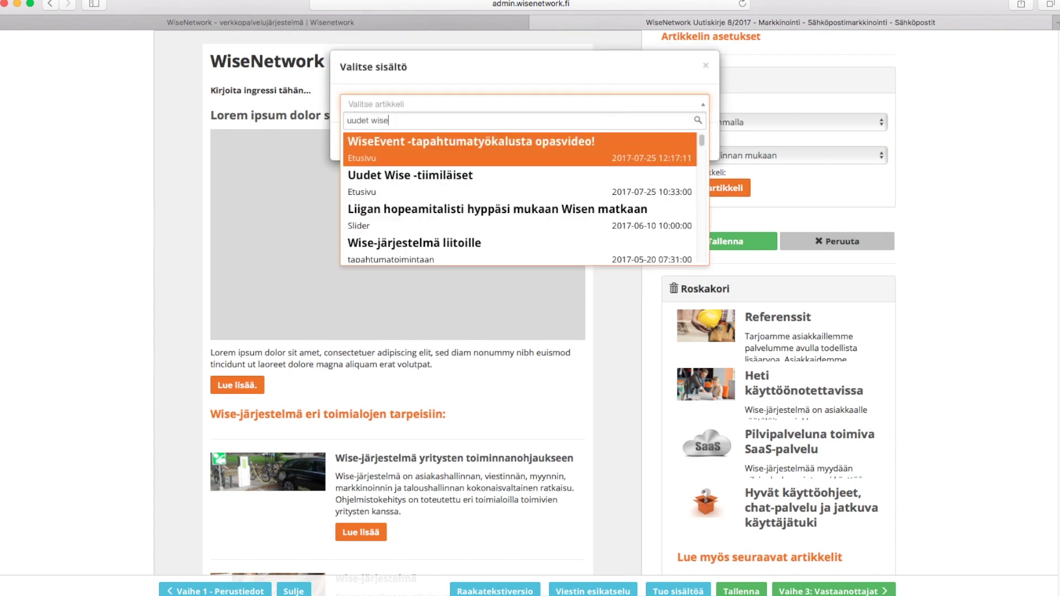
click(544, 181)
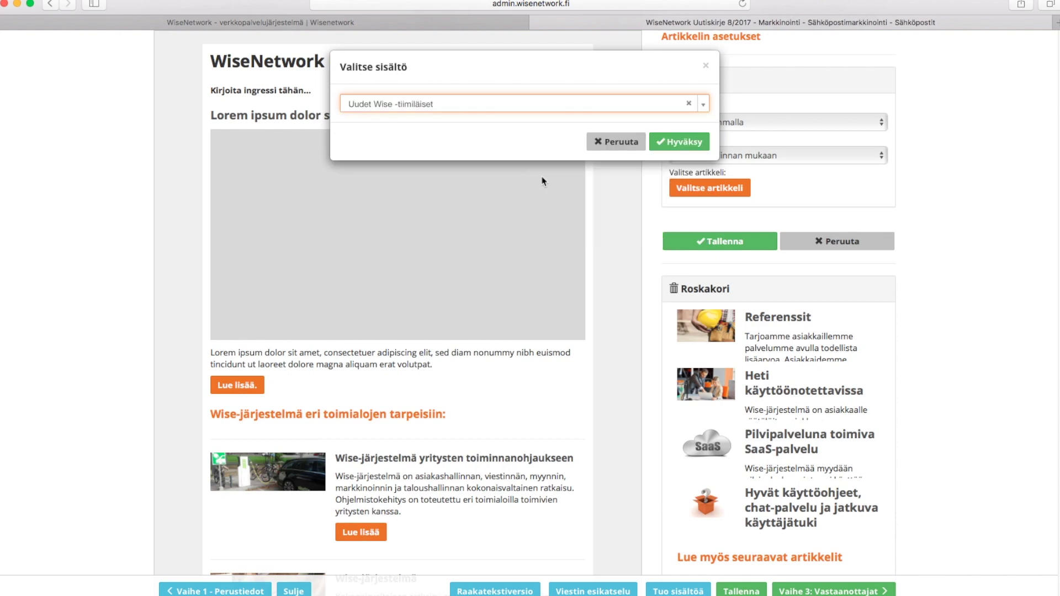
click(685, 145)
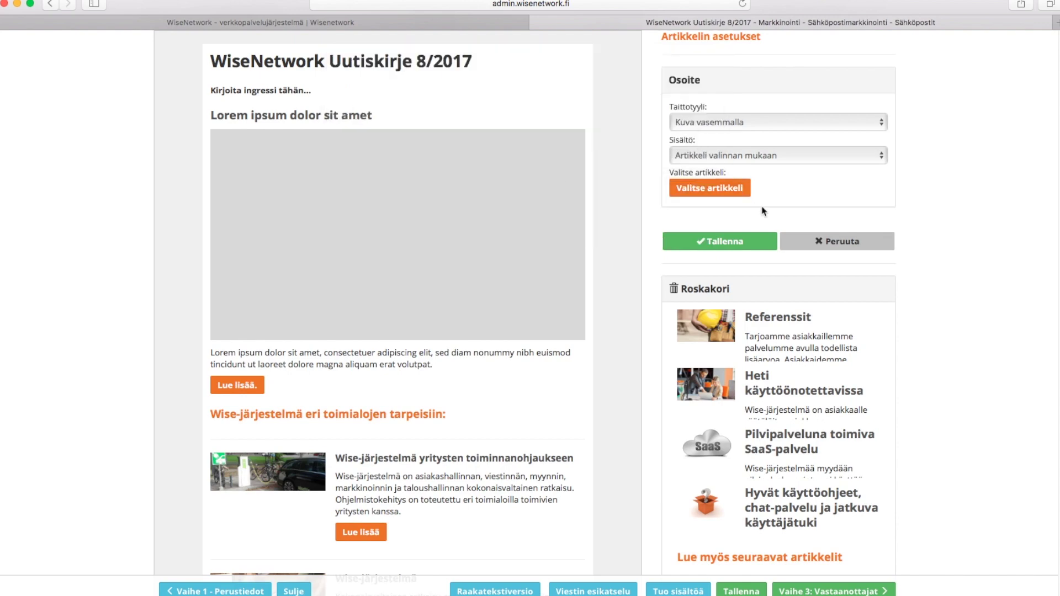
click(746, 241)
scroll(719, 206, down, 2)
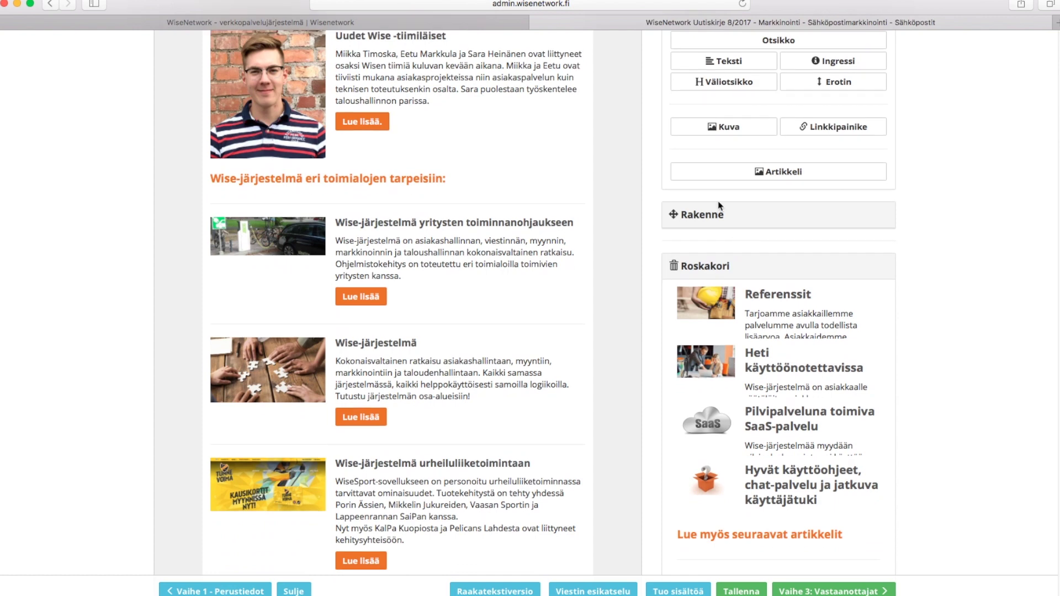
scroll(1058, 165, up, 4)
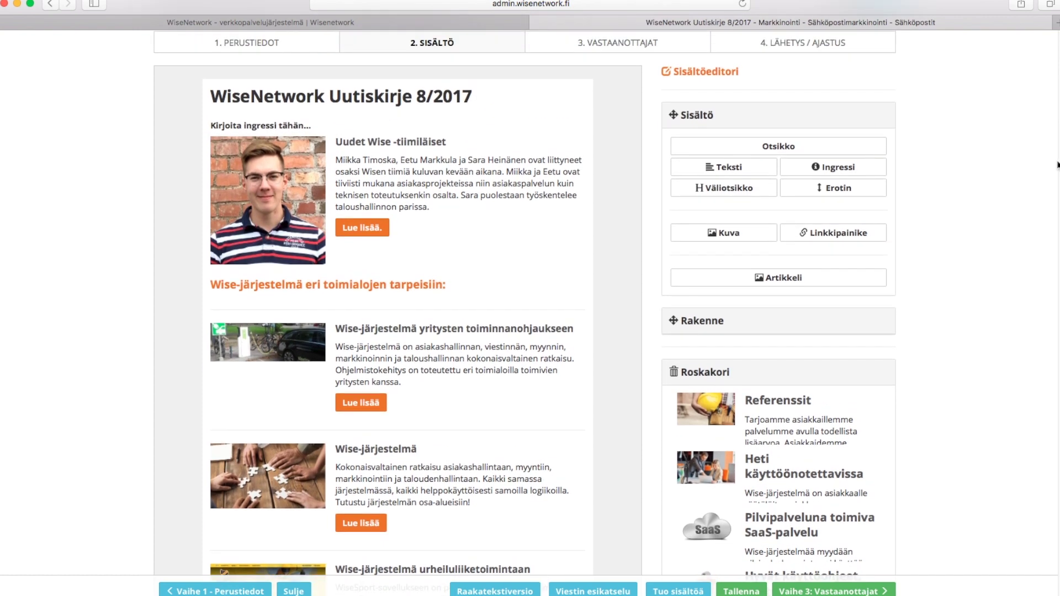
Add a two-column row below the first article and drop an article block into it
click(699, 323)
drag(705, 224, 456, 305)
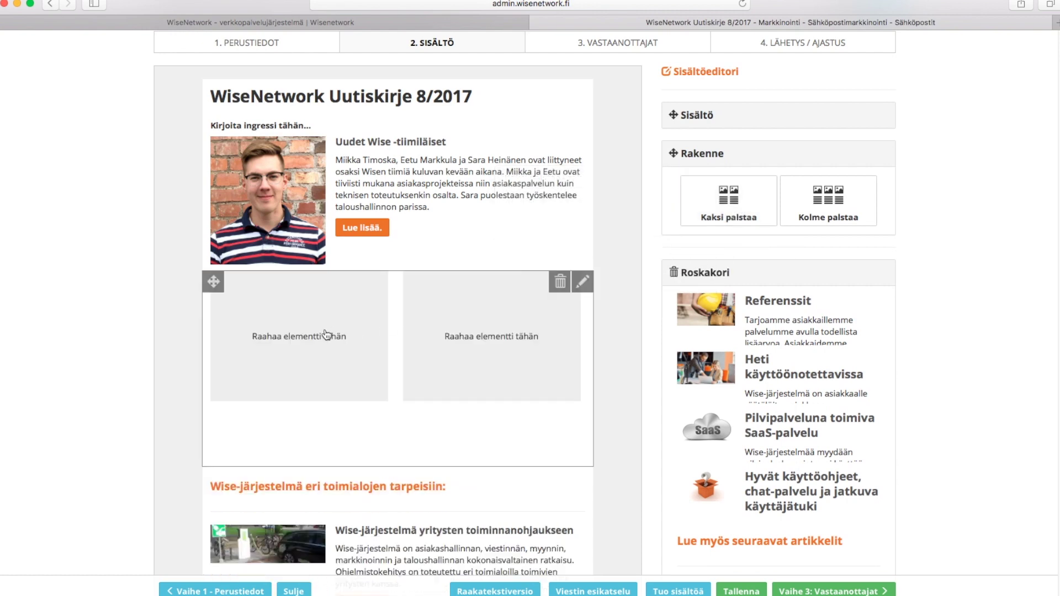
click(717, 116)
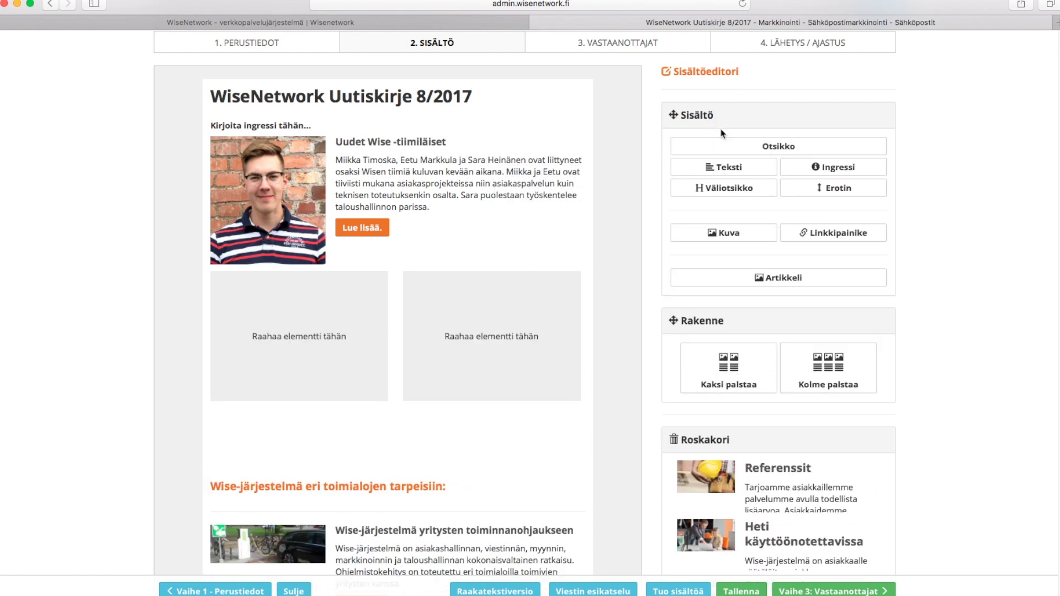
drag(779, 278, 604, 264)
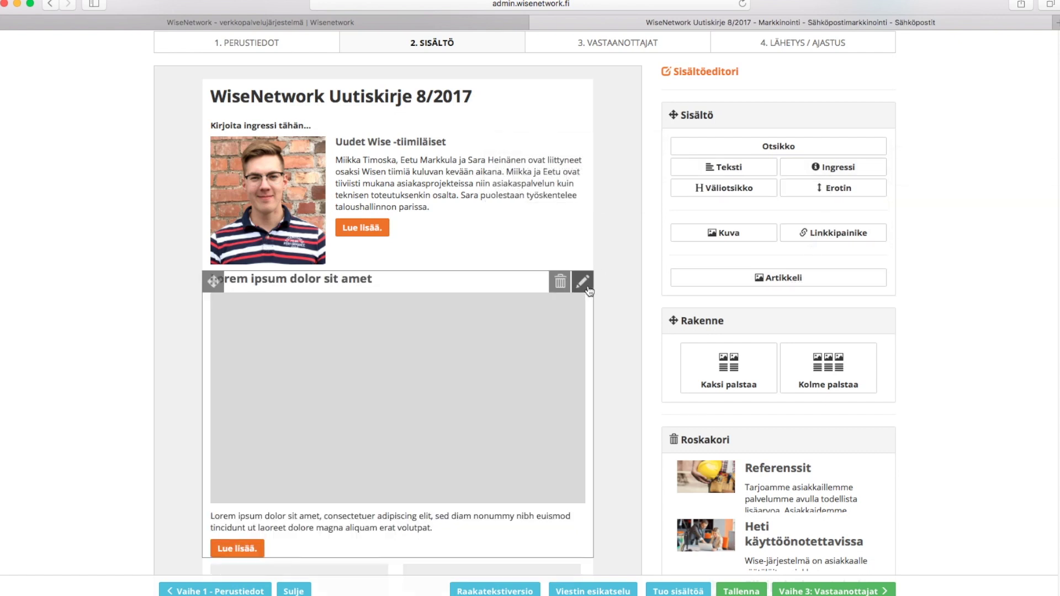
Set the new article block to the Liigan hopeamitalisti article and save it
click(584, 282)
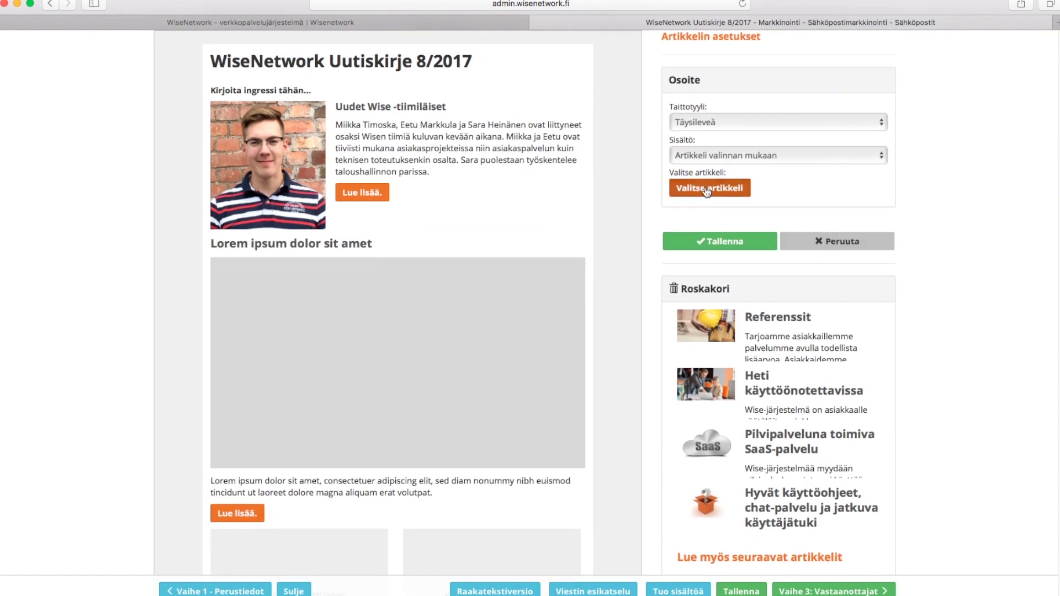
click(710, 188)
click(531, 104)
text(hopea)
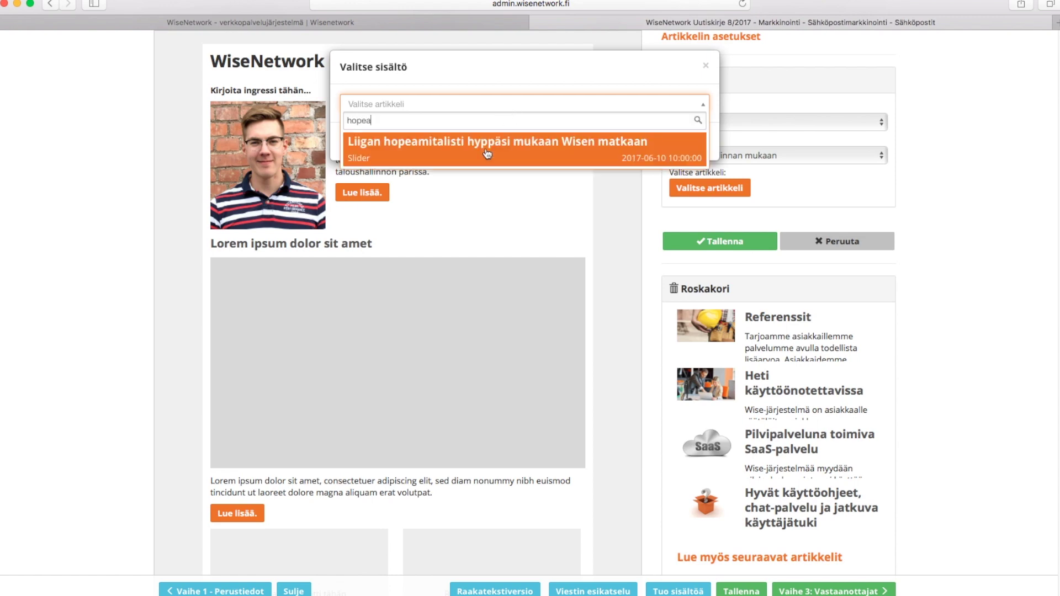
click(488, 154)
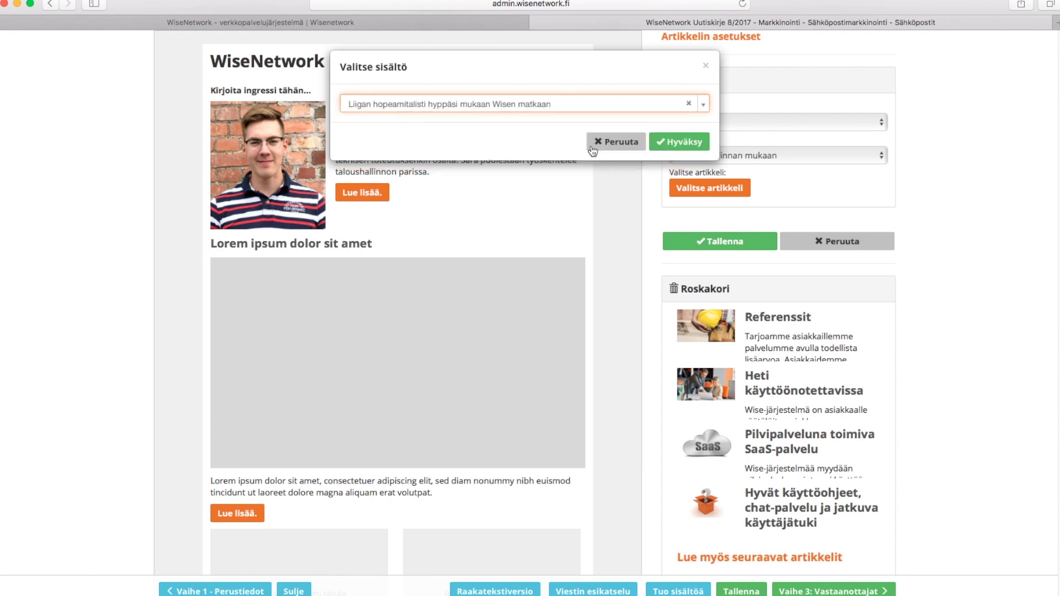
click(697, 149)
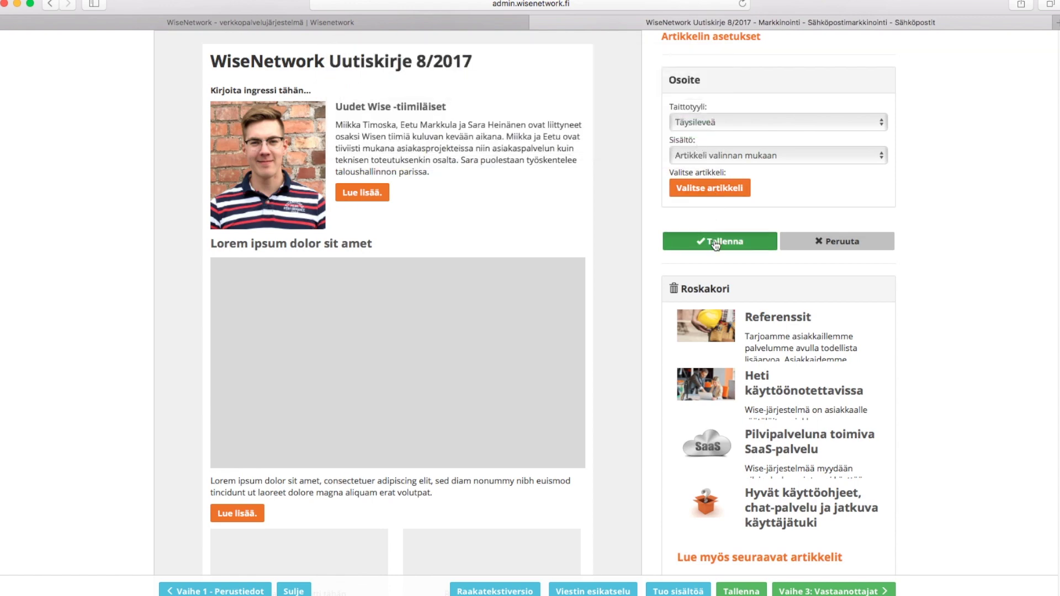
click(716, 242)
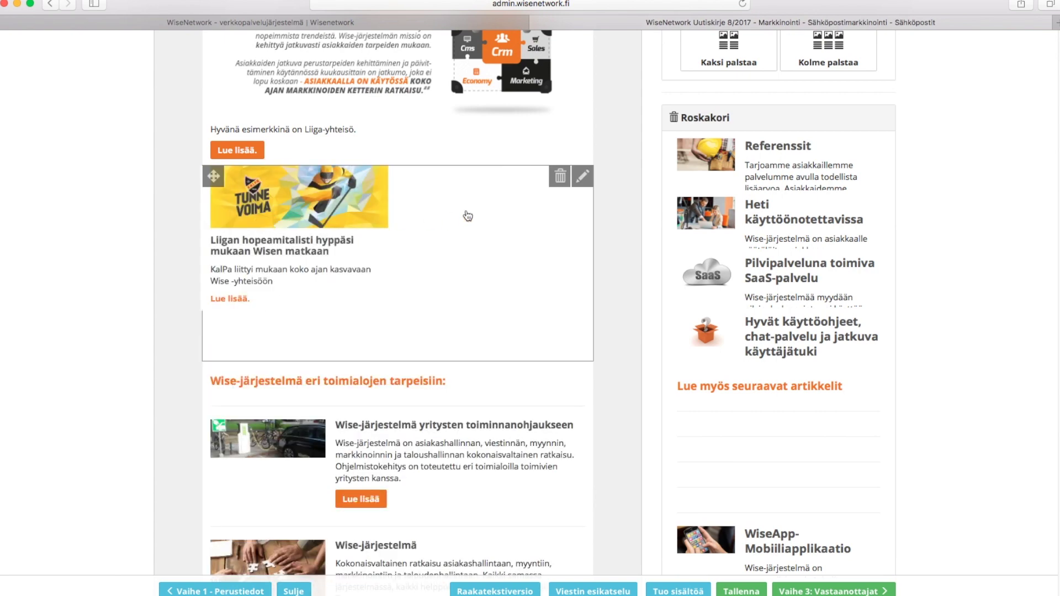
Move the Toimialakohtainen kehitys article into the right column and add dividers above and below
scroll(466, 216, up, 3)
drag(215, 148, 458, 267)
scroll(1058, 269, up, 5)
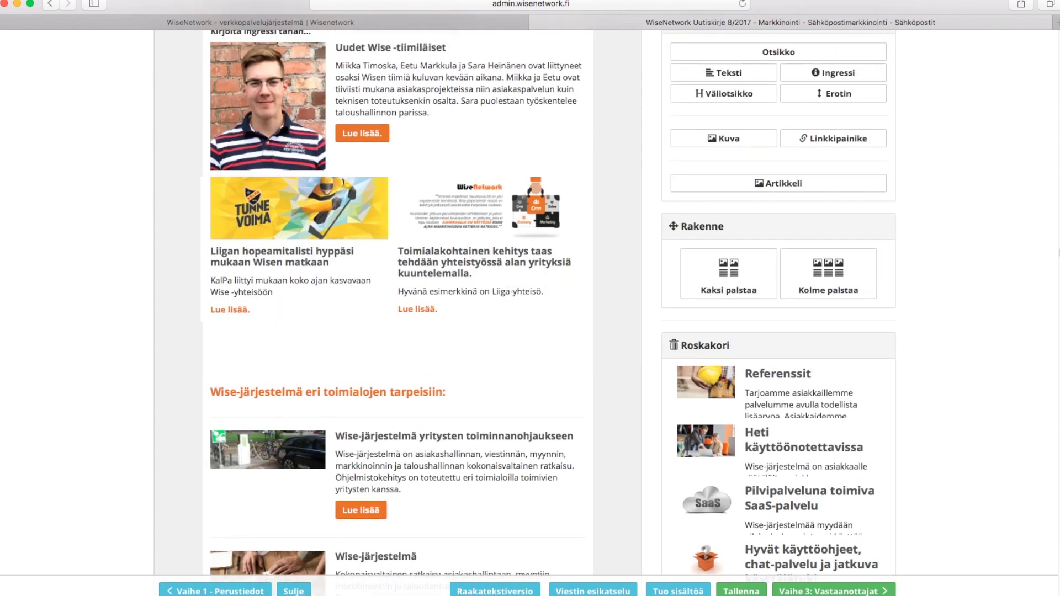
drag(839, 201, 467, 300)
drag(840, 200, 327, 517)
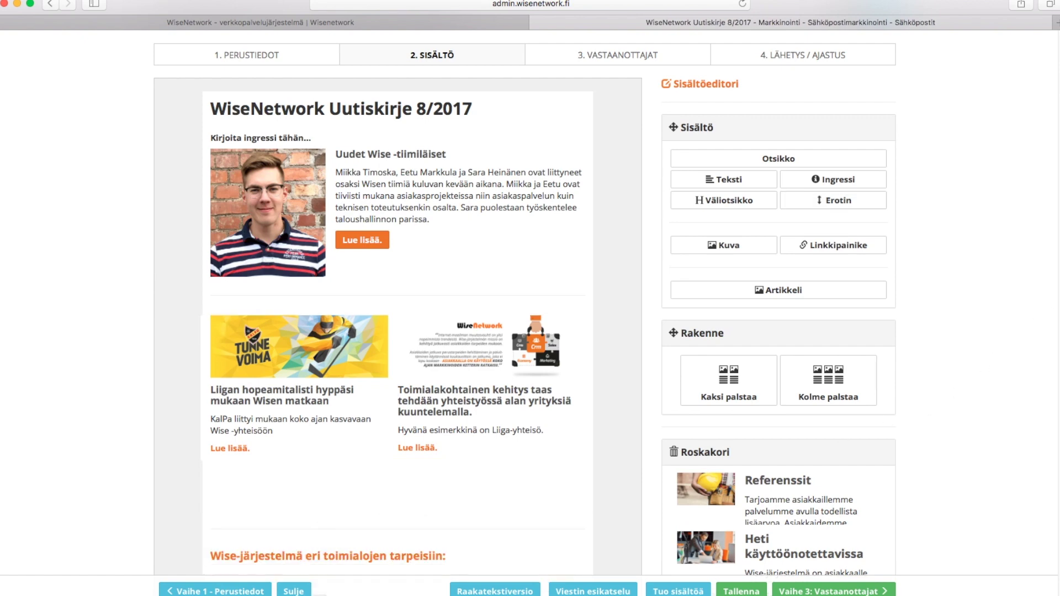
Add the subheading 'Uusimmat uutiset:' above the first article
scroll(724, 276, up, 5)
drag(723, 337, 379, 296)
text(Uusimmat uutiset:)
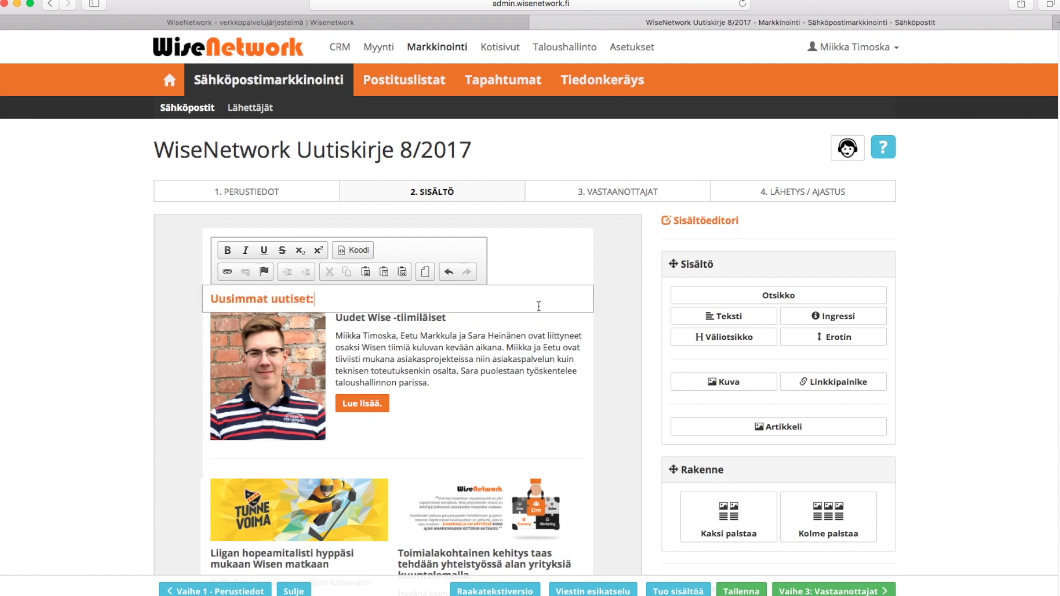
Write the intro paragraph 'Tutustu alla oleviin artikkeleihin…' about WiseNetwork's recent news
click(539, 275)
text(Tutustu alla oleviin artikkeleihin ja näe, mi)
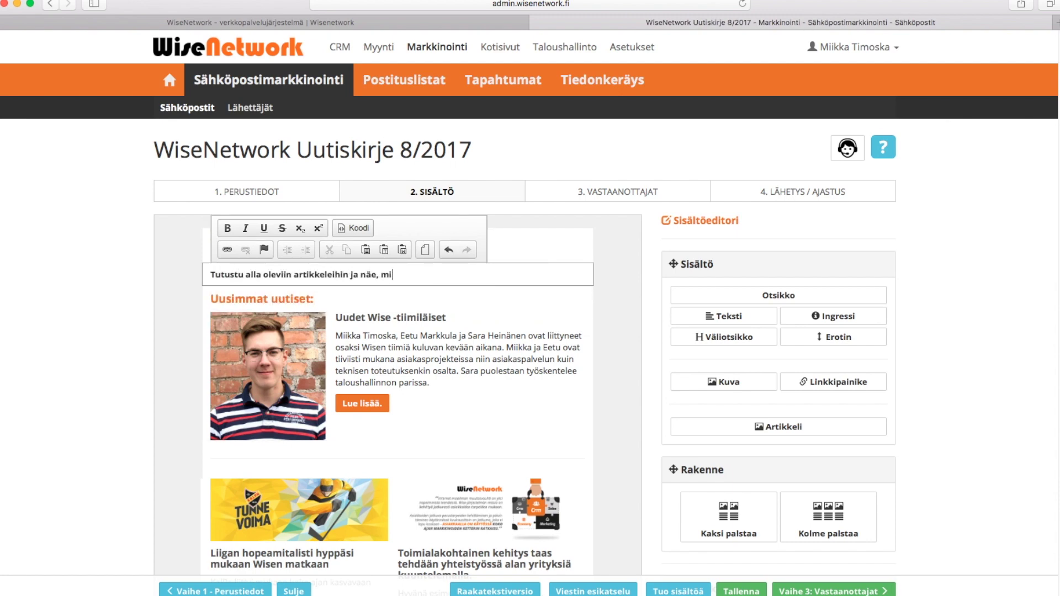
text(tä kaikkea WiseNetworkilla on viime aikoina tapahtunut)
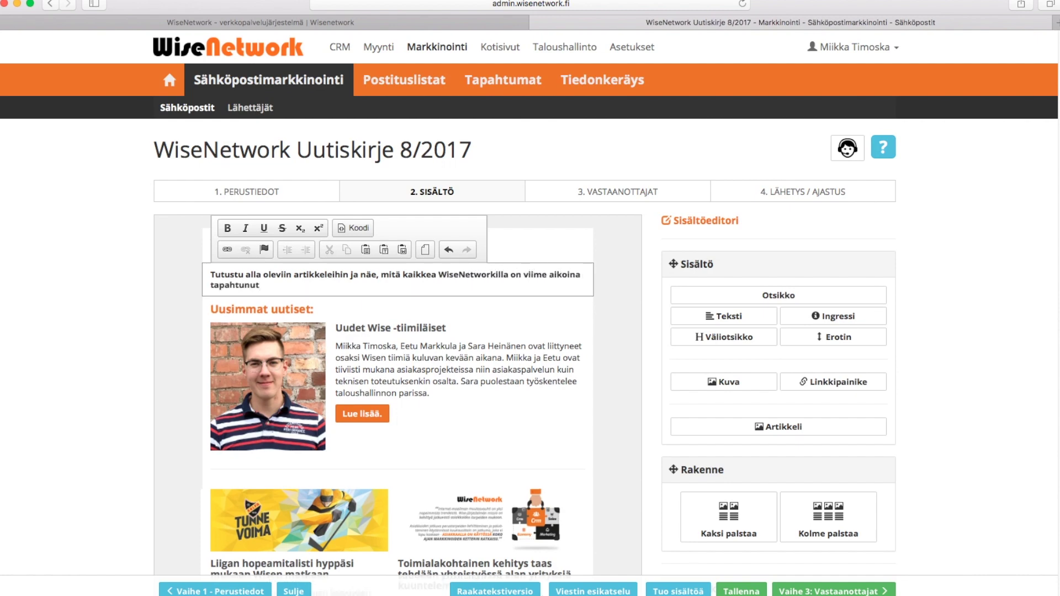
text(. Olemme palkanneet uusia työntekijöitä, aloittaneet)
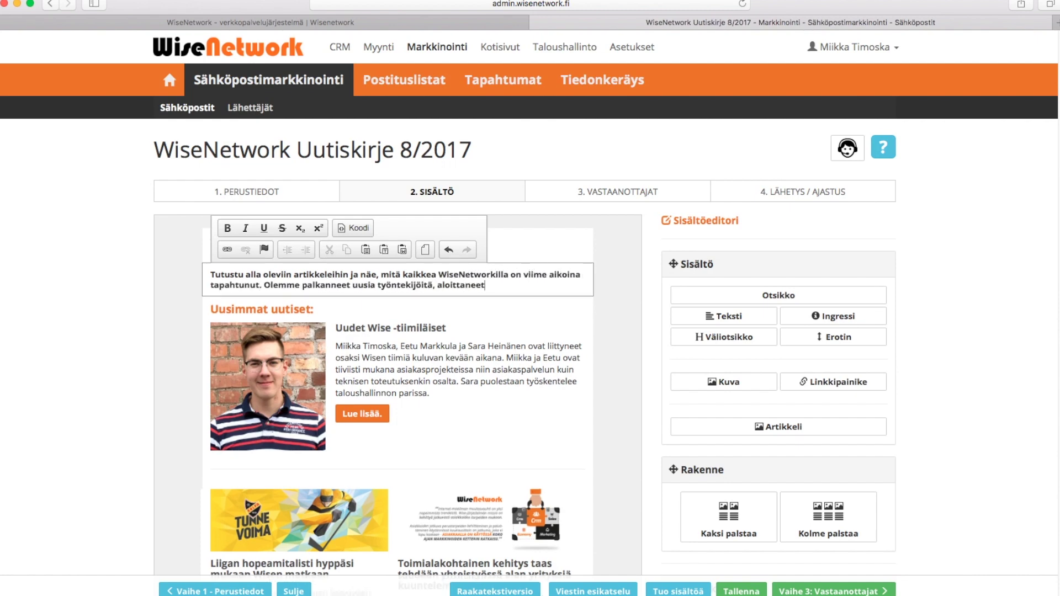
text( uusia projekteja sekä ennen kaikkea saaneet ilmoittaa uu)
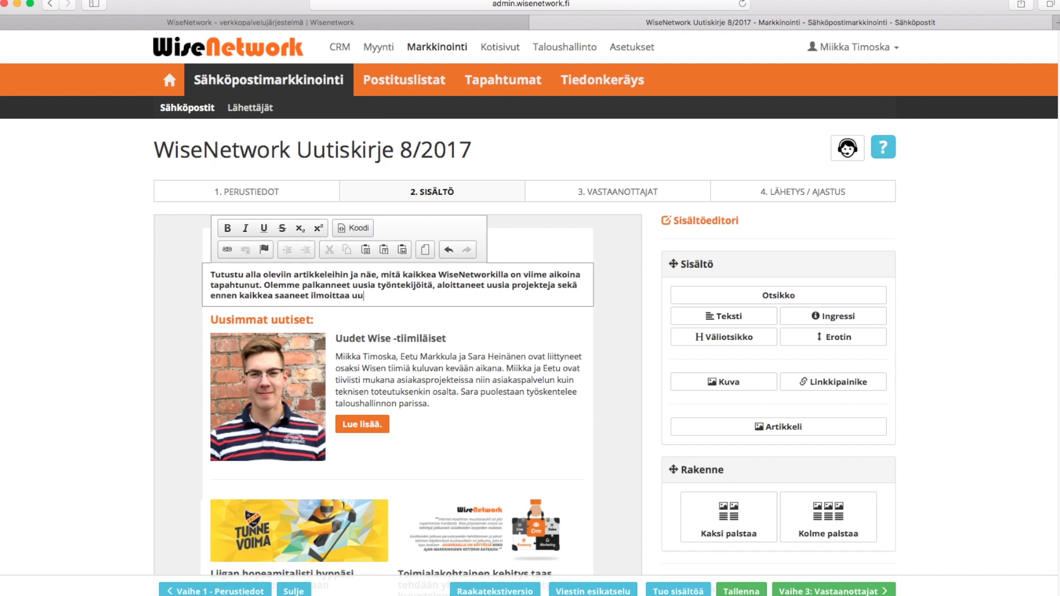
text(desta tulokkaasta koko ajan kasvavaan kehitysyhteisöömme!)
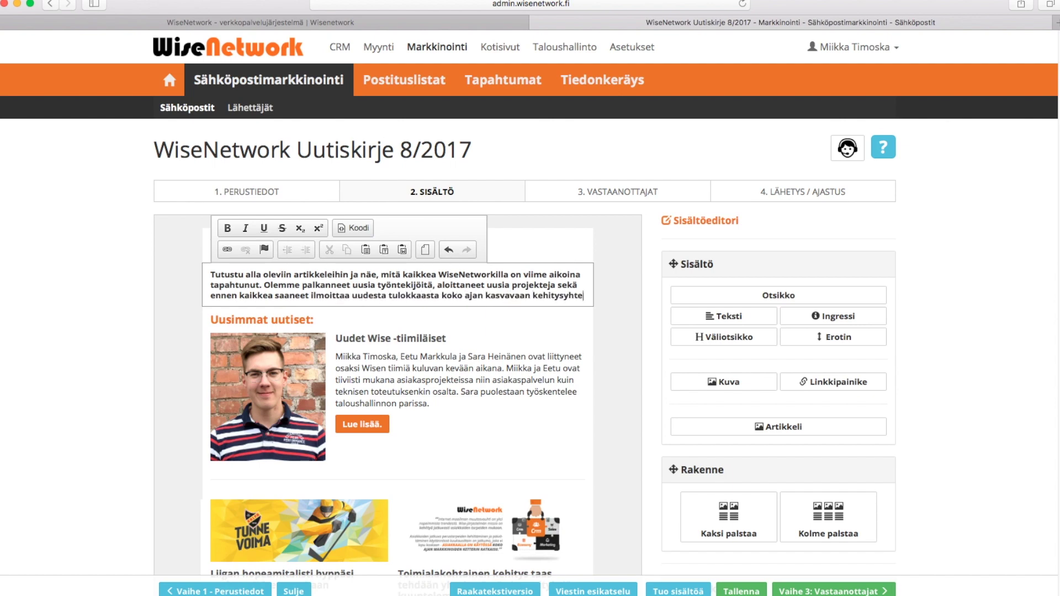
click(620, 230)
scroll(620, 230, down, 3)
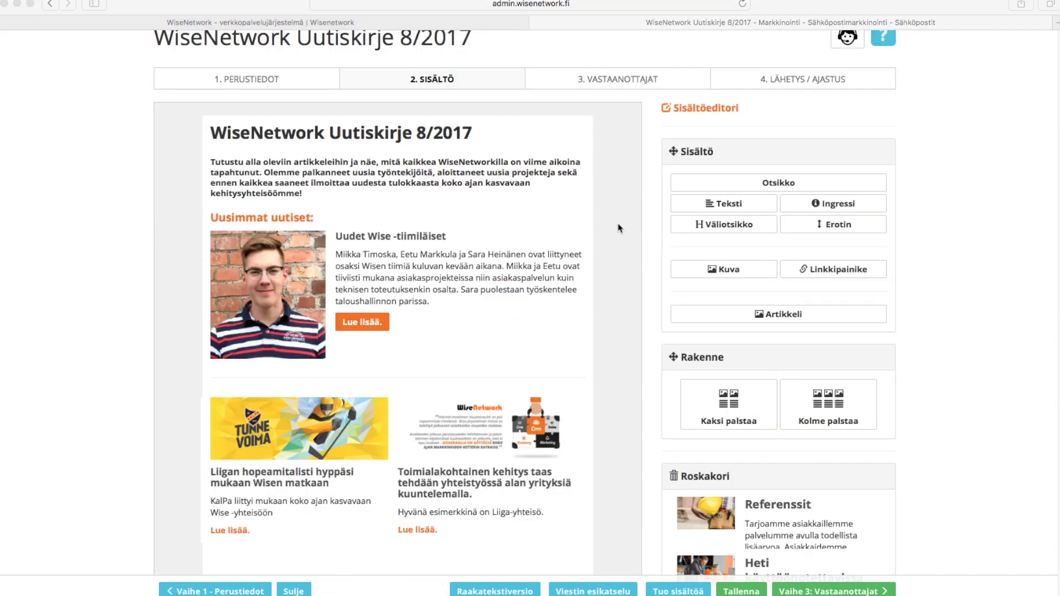
Drop another article block into the newsletter and save it
click(751, 320)
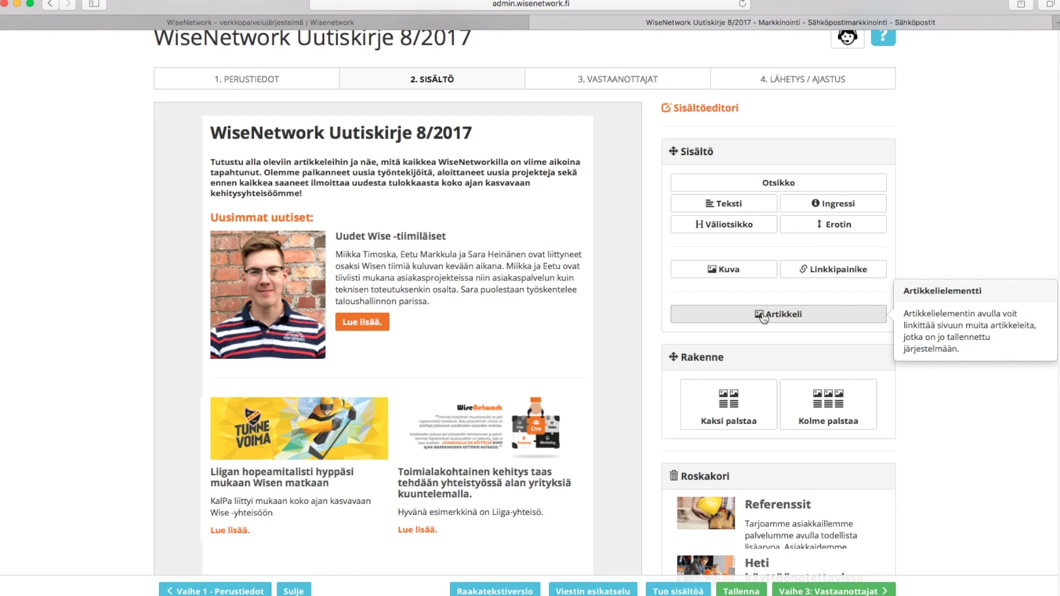
drag(763, 319, 649, 325)
drag(649, 324, 398, 370)
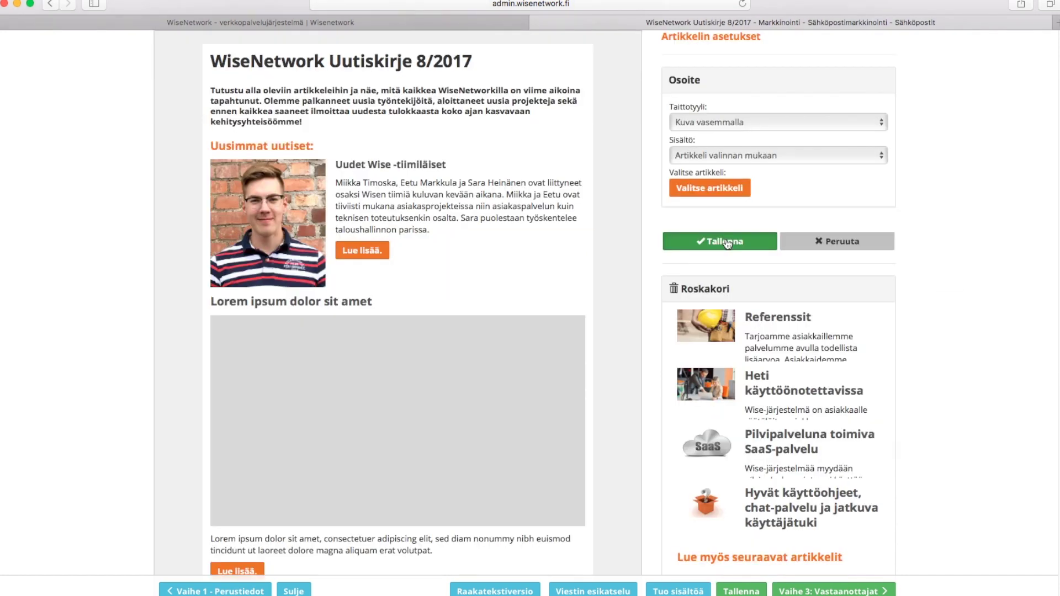
click(727, 243)
scroll(692, 241, down, 5)
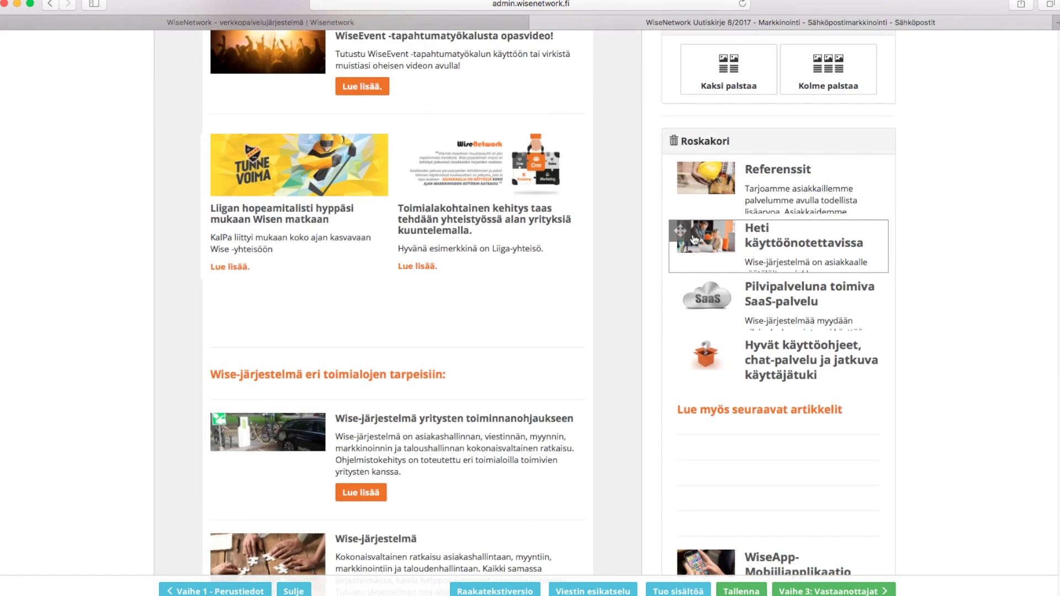
scroll(530, 304, up, 5)
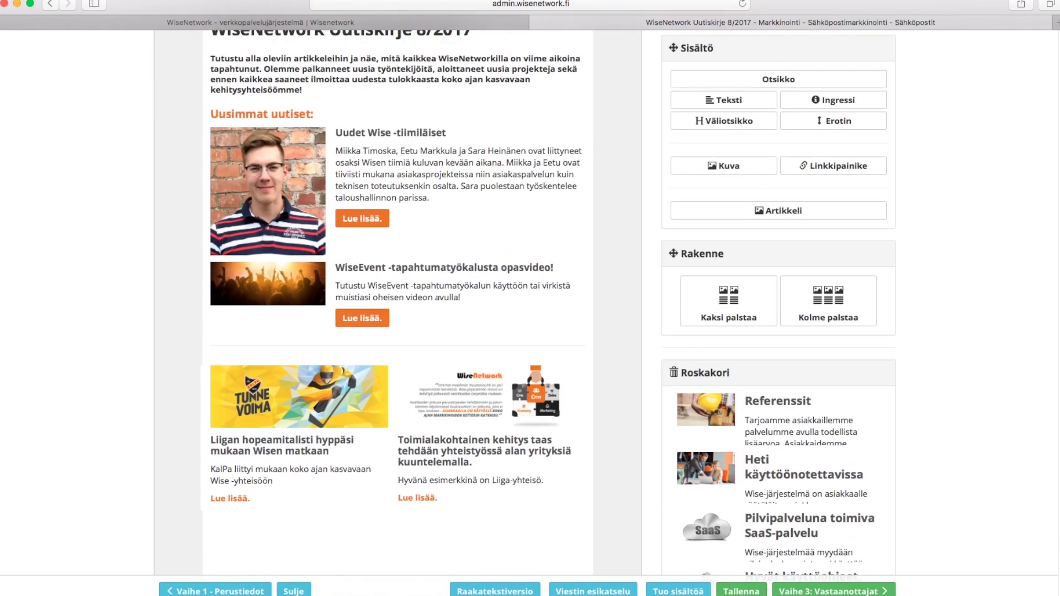
Insert a three-column row holding the WiseEvent, Liiga and Toimialakohtainen kehitys articles
drag(850, 301, 420, 362)
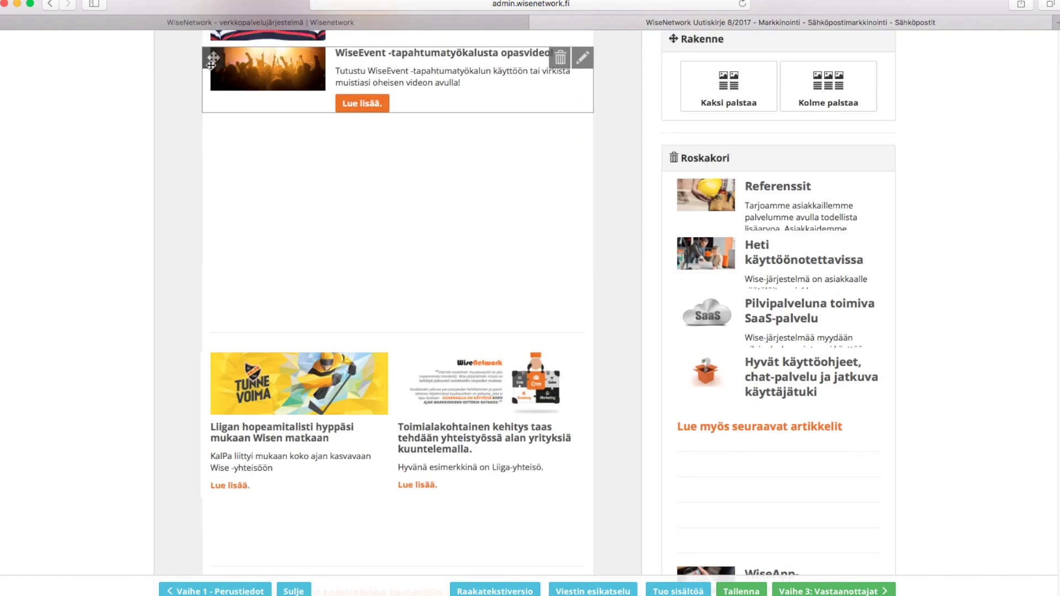
drag(213, 61, 230, 158)
drag(271, 338, 348, 125)
drag(266, 338, 505, 145)
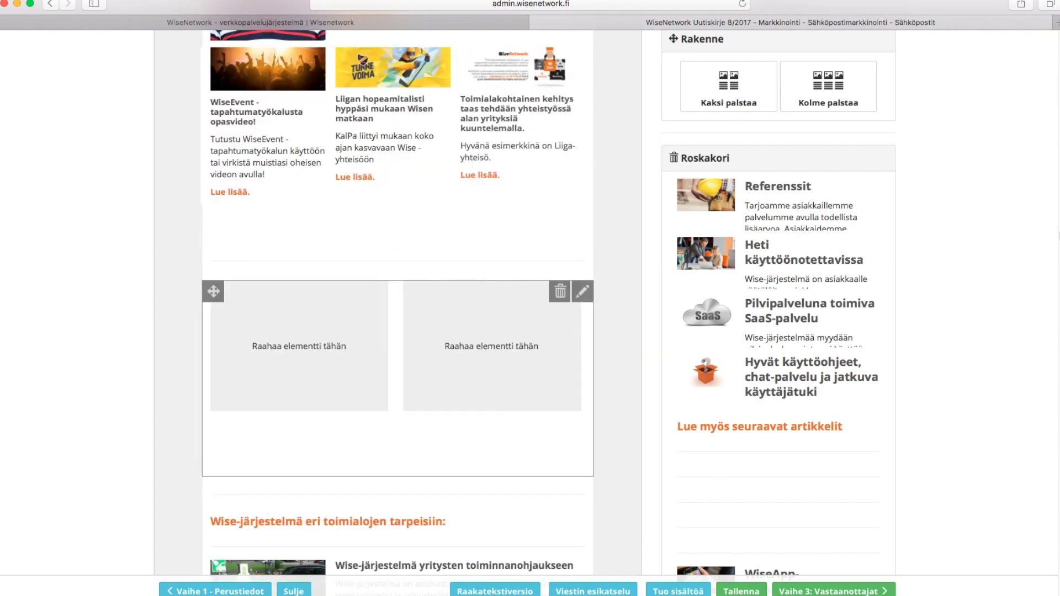
Add an Erotin separator between the lead article and the three-column row
scroll(1058, 235, up, 10)
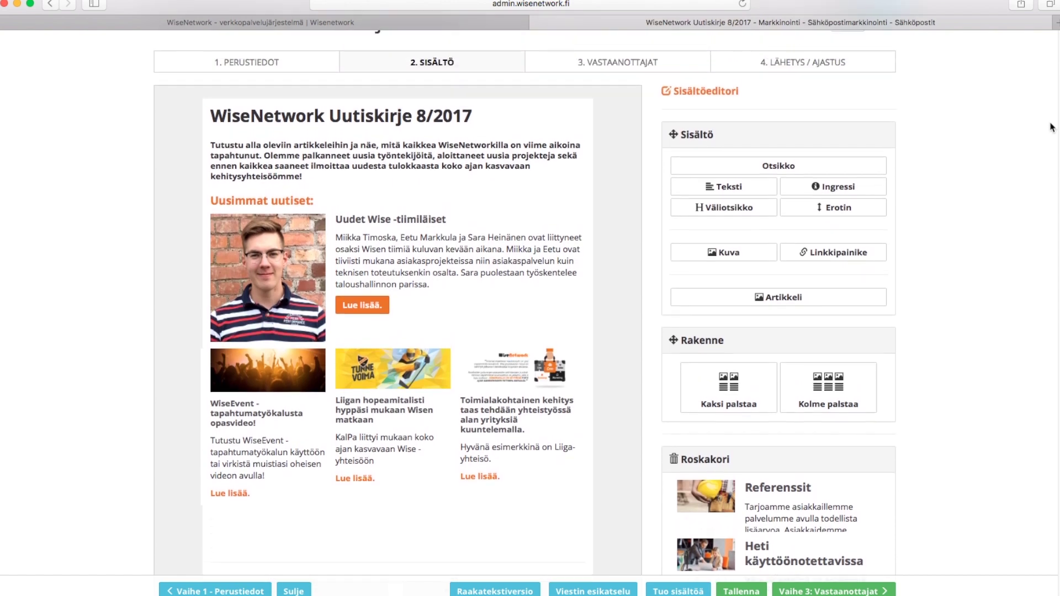
mouse_move(230, 359)
drag(230, 363, 222, 356)
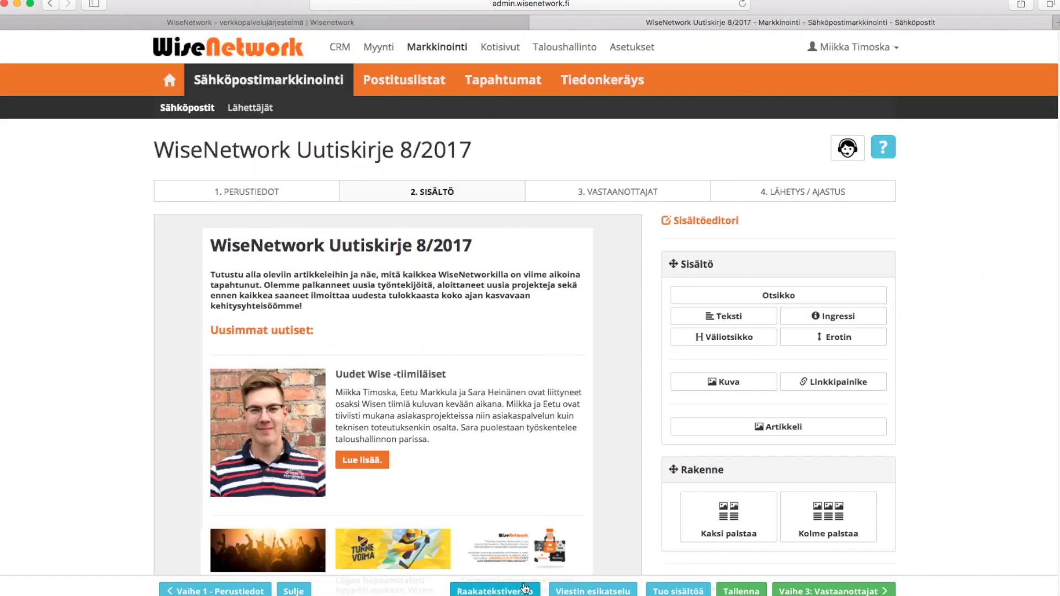
Preview the newsletter, switching to mobile width and back to desktop
click(617, 591)
drag(797, 182, 819, 164)
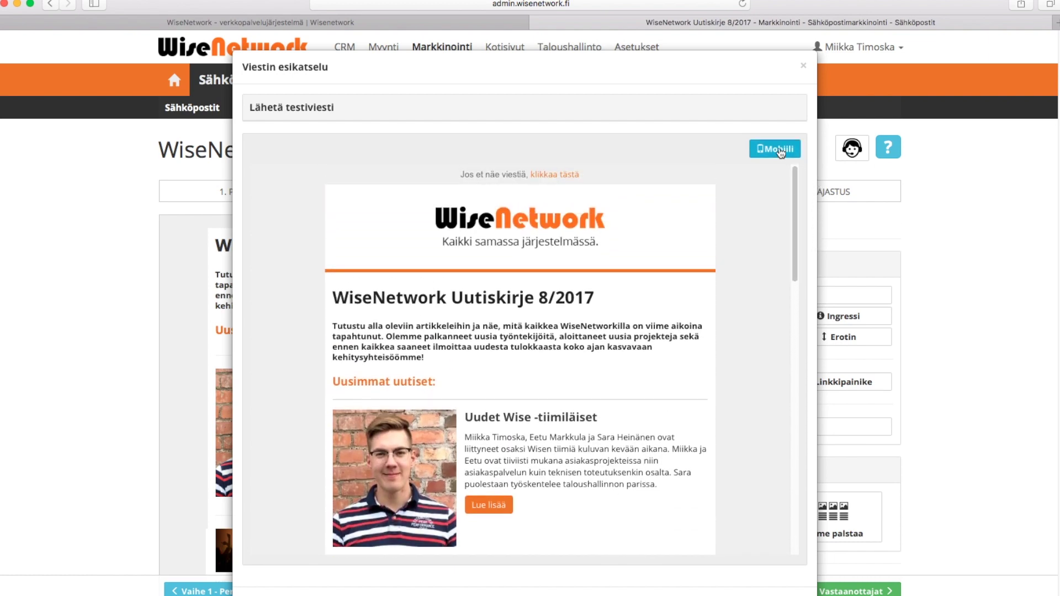
click(780, 151)
drag(618, 159, 657, 171)
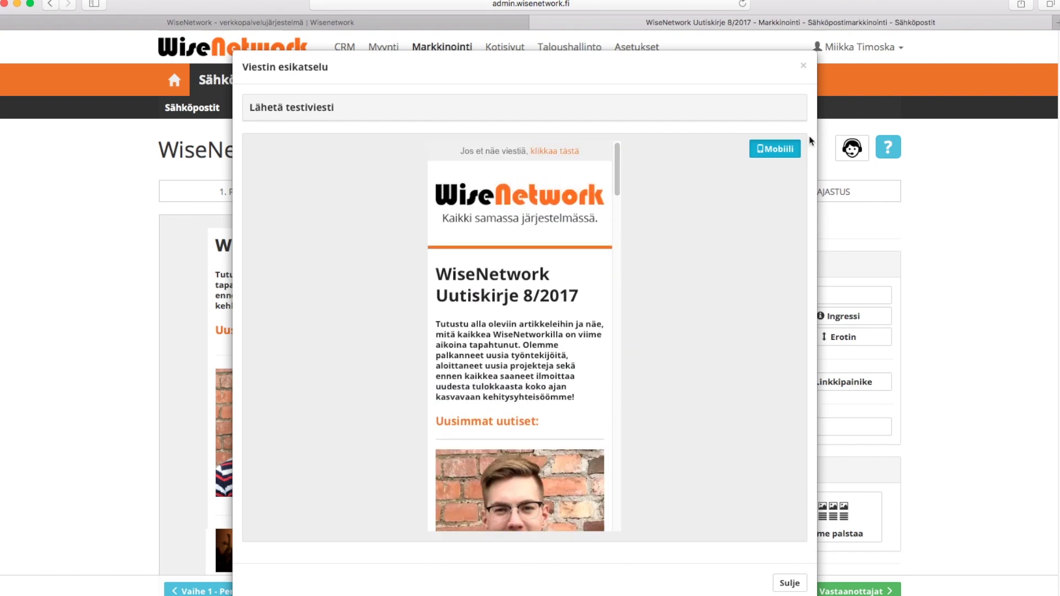
click(777, 152)
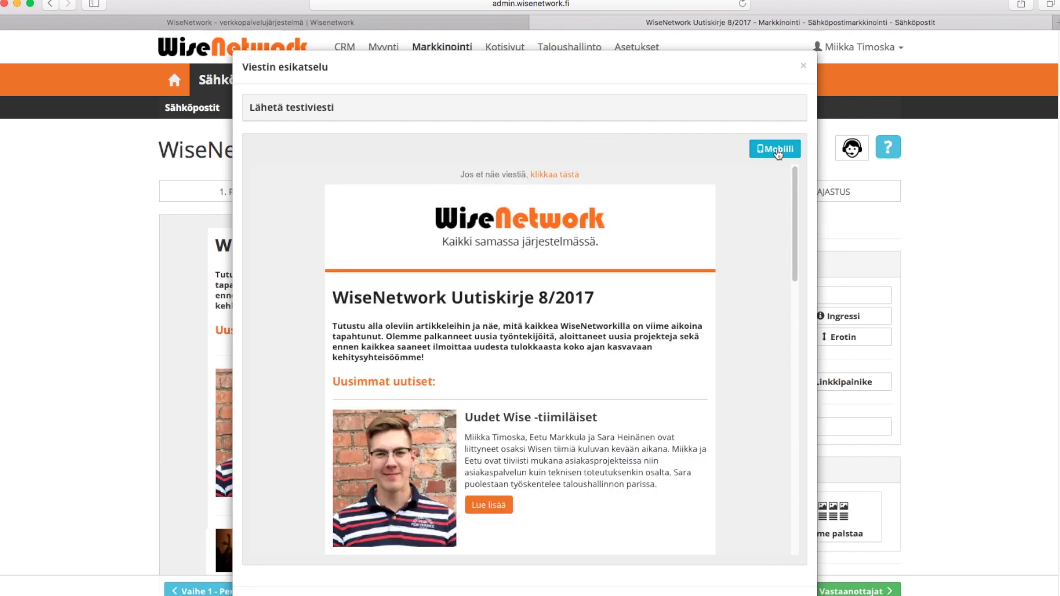
Send a test copy to your own e-mail address and dismiss the success confirmation
click(298, 109)
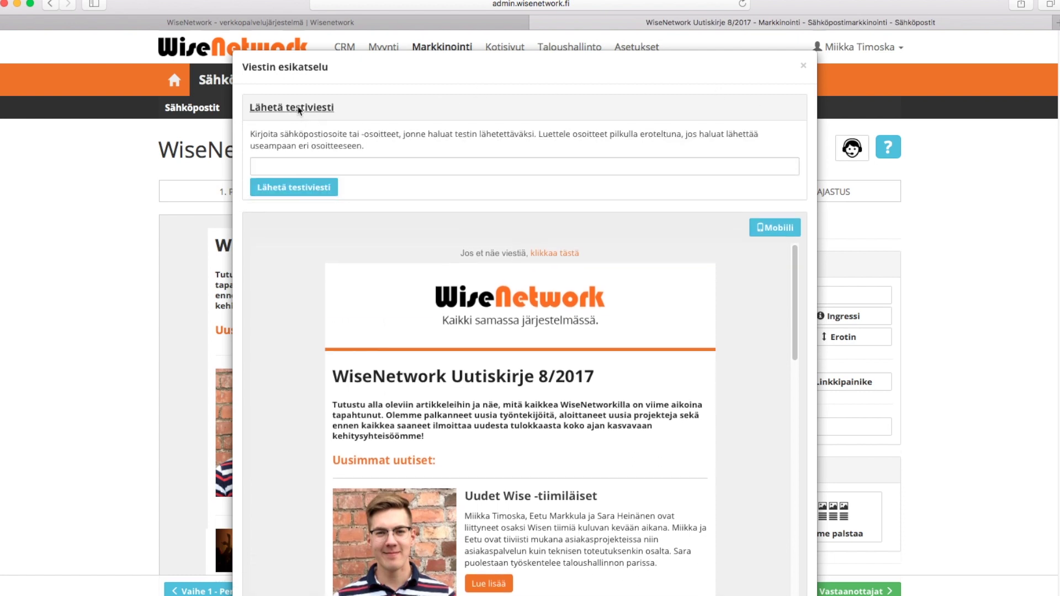
click(321, 166)
click(293, 188)
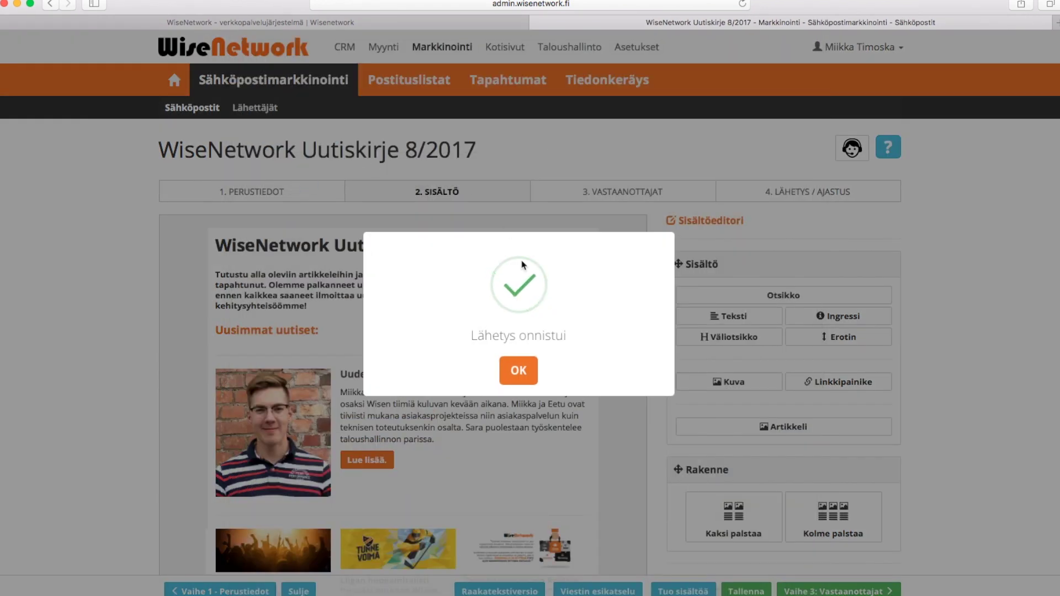
click(518, 371)
scroll(879, 546, down, 3)
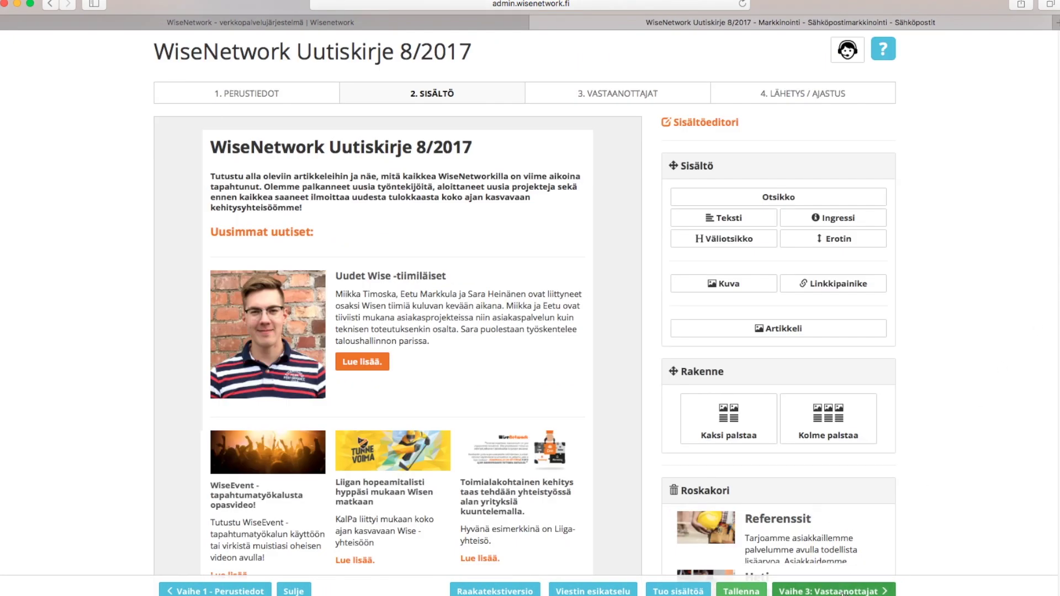
Select the Uutiskirje mailing list as the newsletter's recipients
click(834, 591)
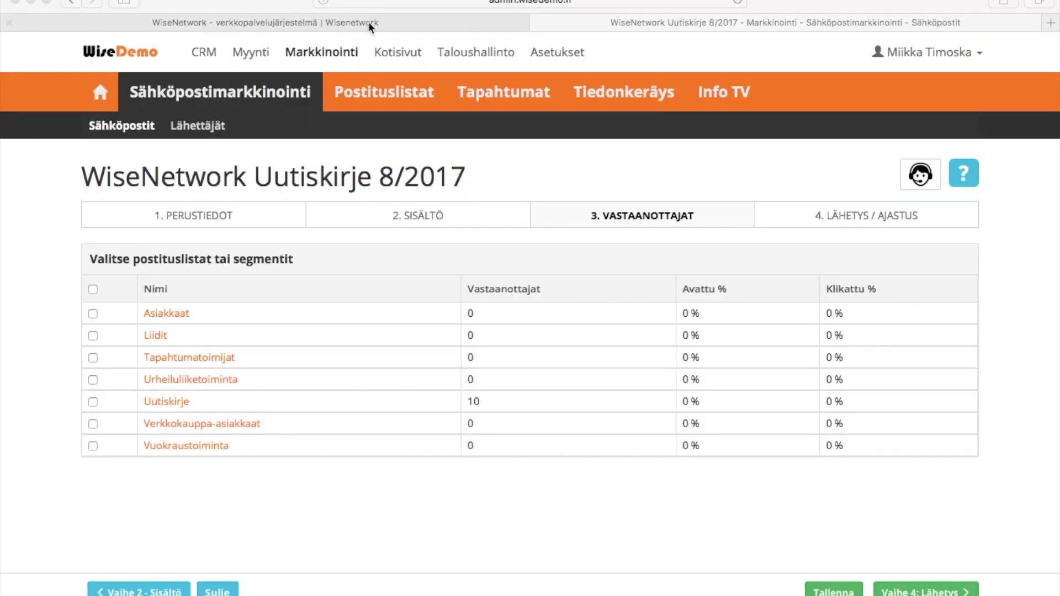
click(92, 402)
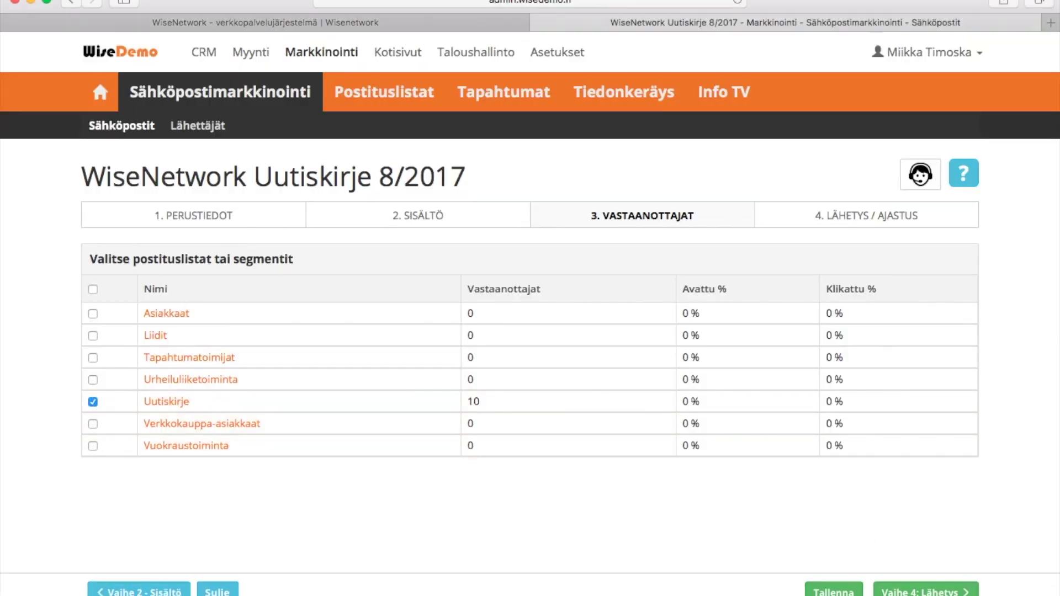
click(926, 591)
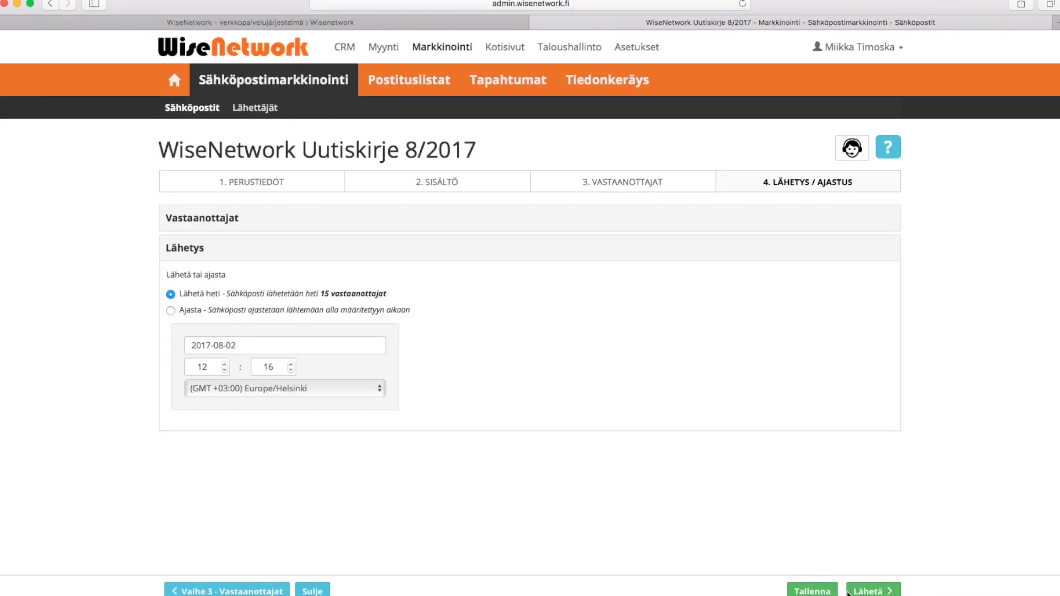
Schedule the newsletter delivery for 2017-08-03 at 9:00 and confirm the send
click(172, 311)
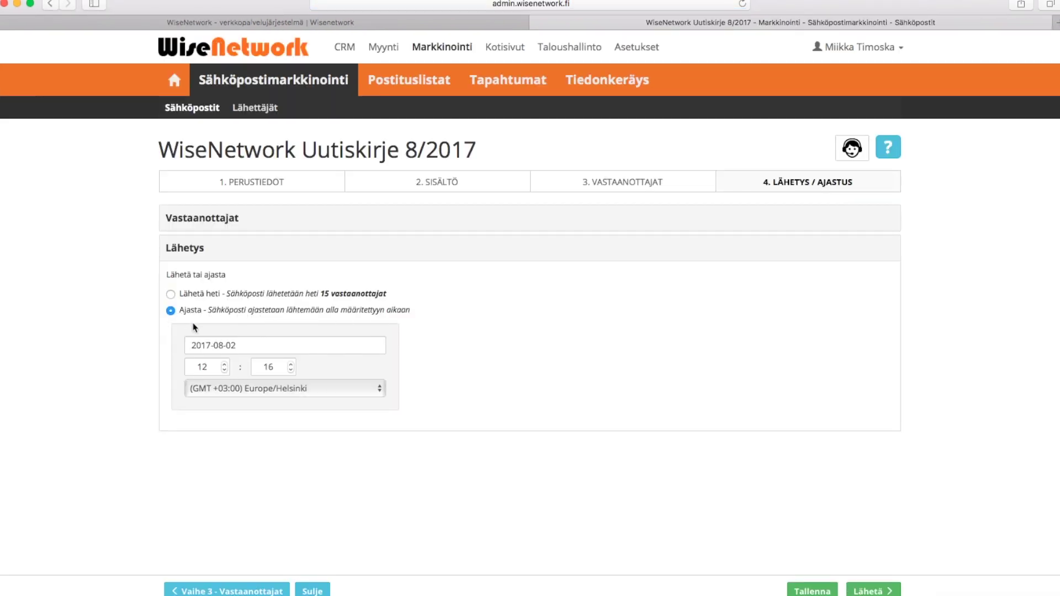
click(253, 346)
click(271, 411)
click(291, 369)
click(875, 593)
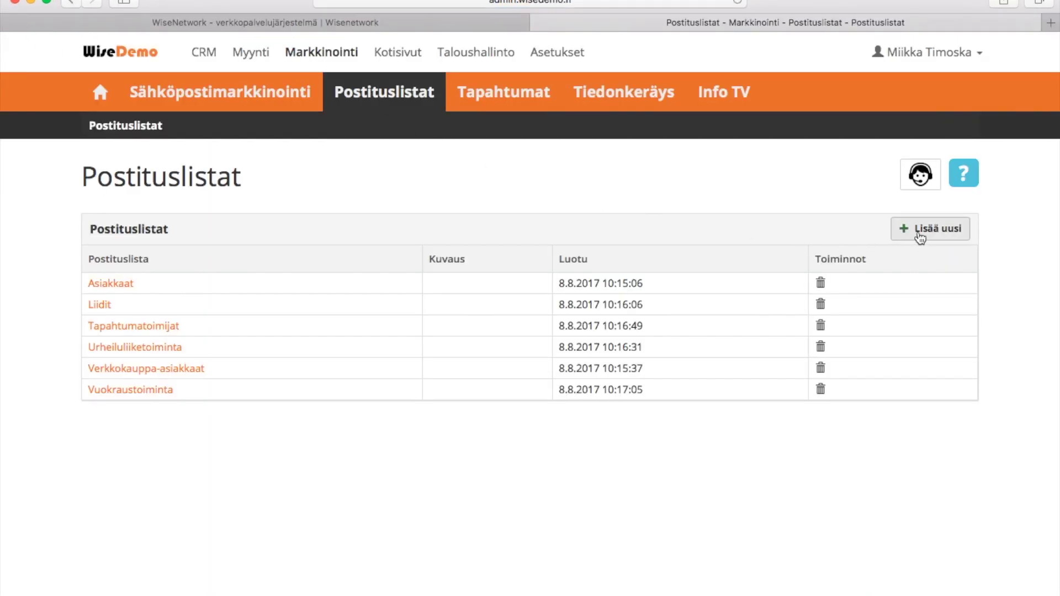
Add a mailing list named 'Uutiskirje' with description 'Kaikki uutiskirjeen tilaajat', then open its member page
click(920, 236)
click(614, 122)
text(Uutis)
key(Tab)
text(Kaikki uutiskirjeen t)
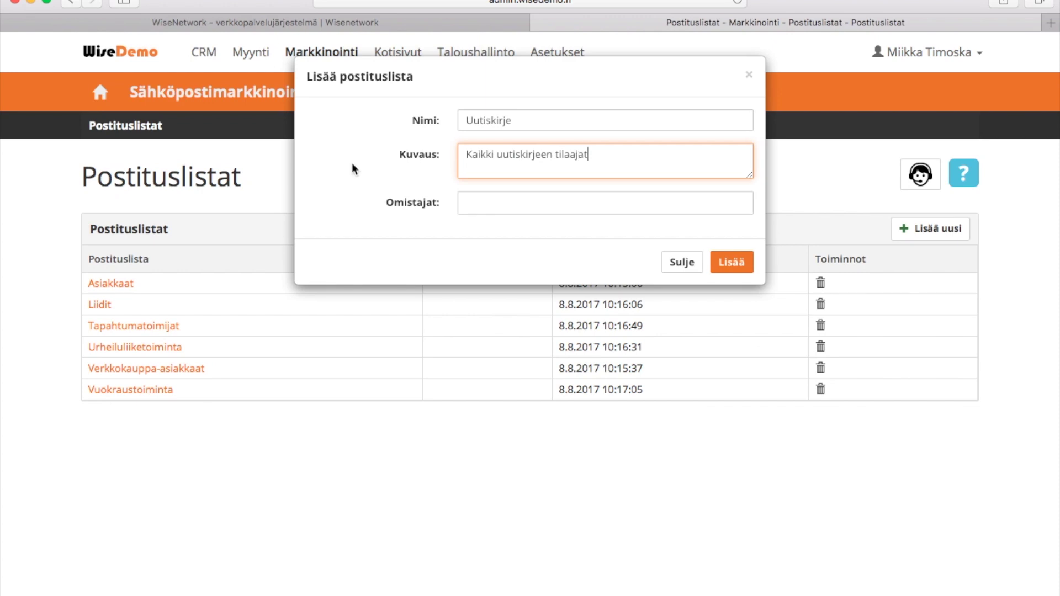
click(731, 265)
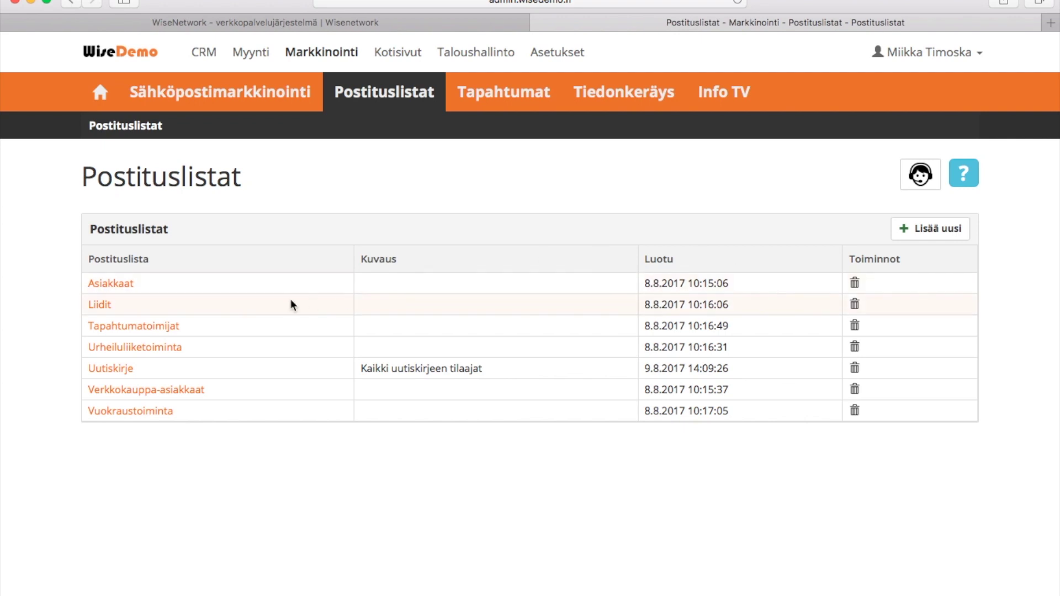
click(115, 370)
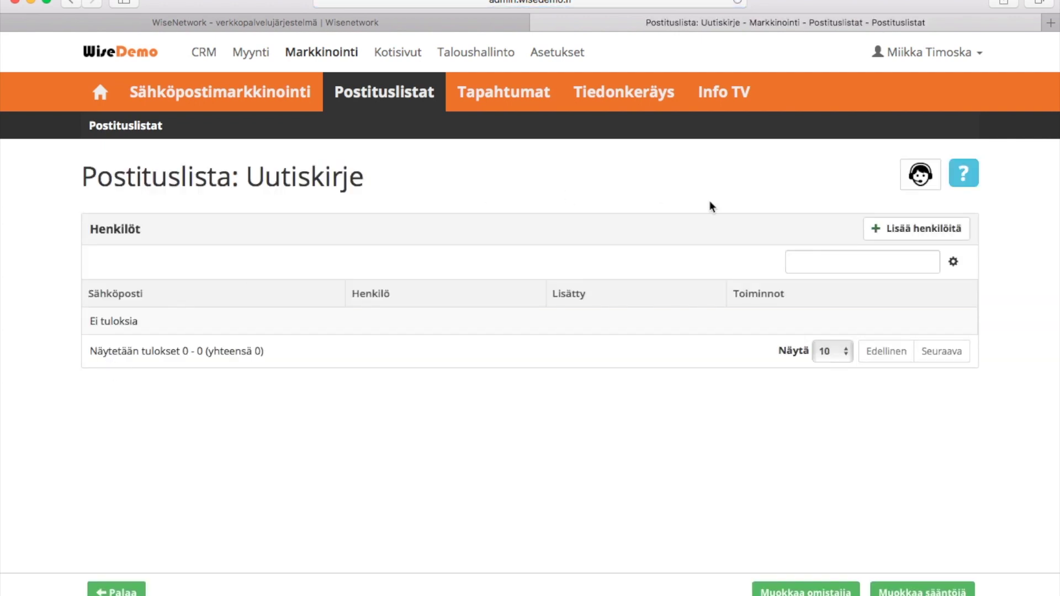
Select every available contact and save them, giving the Uutiskirje list 10 subscribers
click(910, 231)
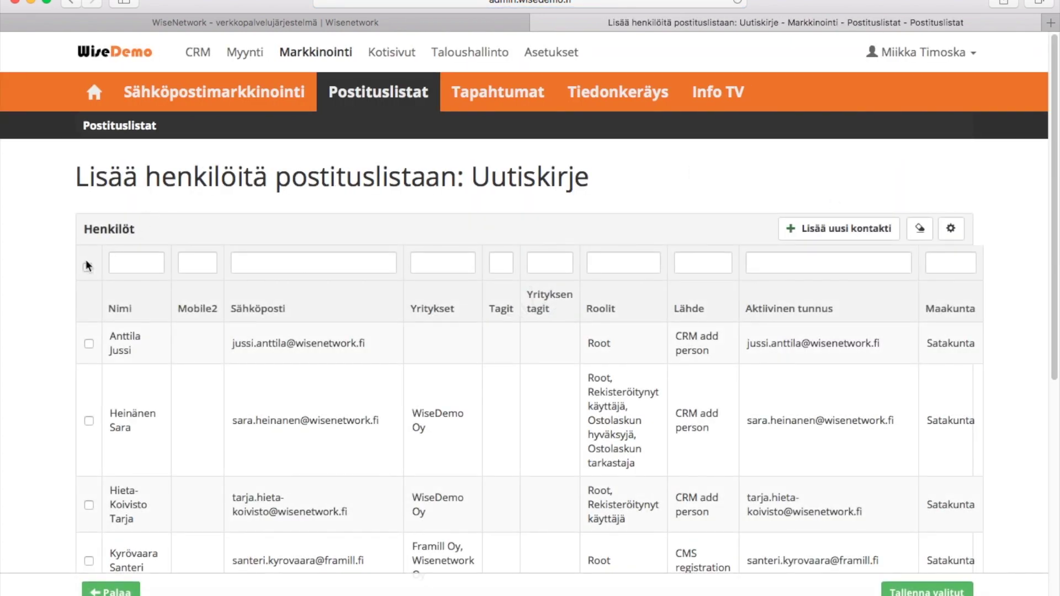
scroll(87, 267, down, 3)
click(89, 233)
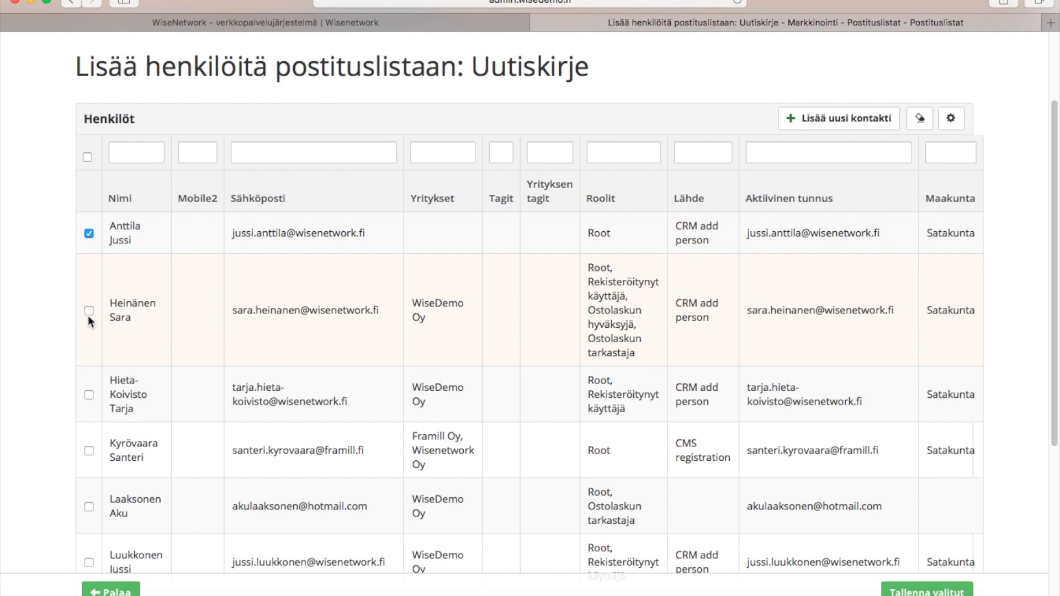
click(89, 395)
click(89, 158)
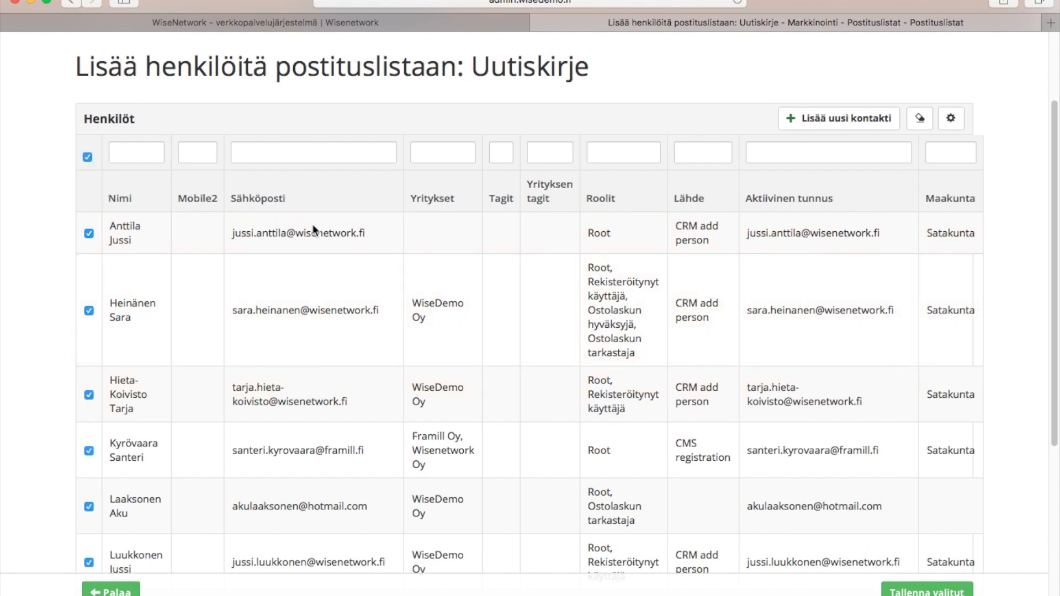
click(927, 589)
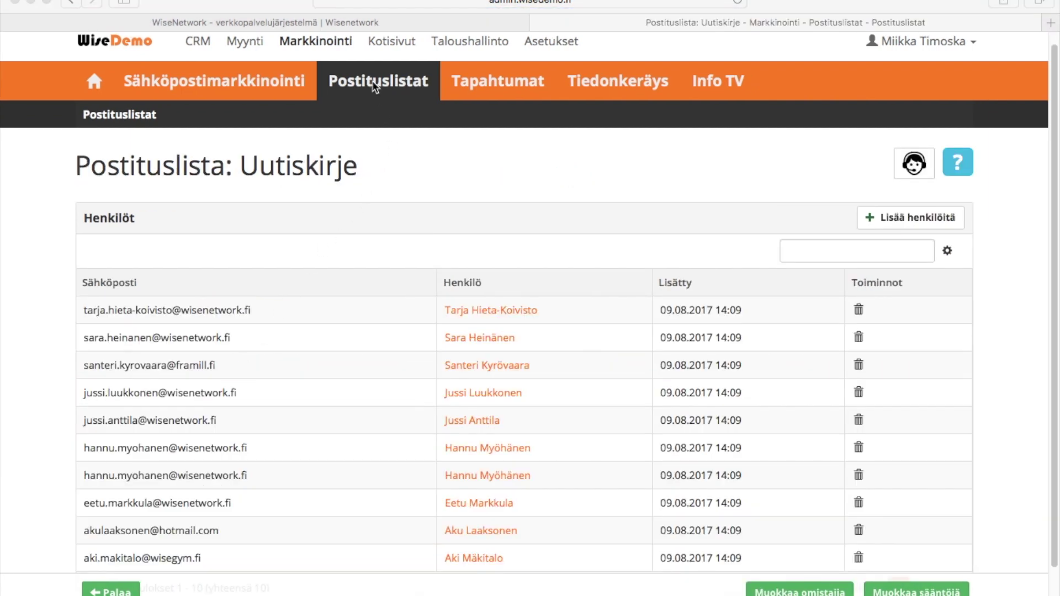
Add and save a membership rule matching Tag 'Asiakas' on the Uutiskirje list
click(917, 591)
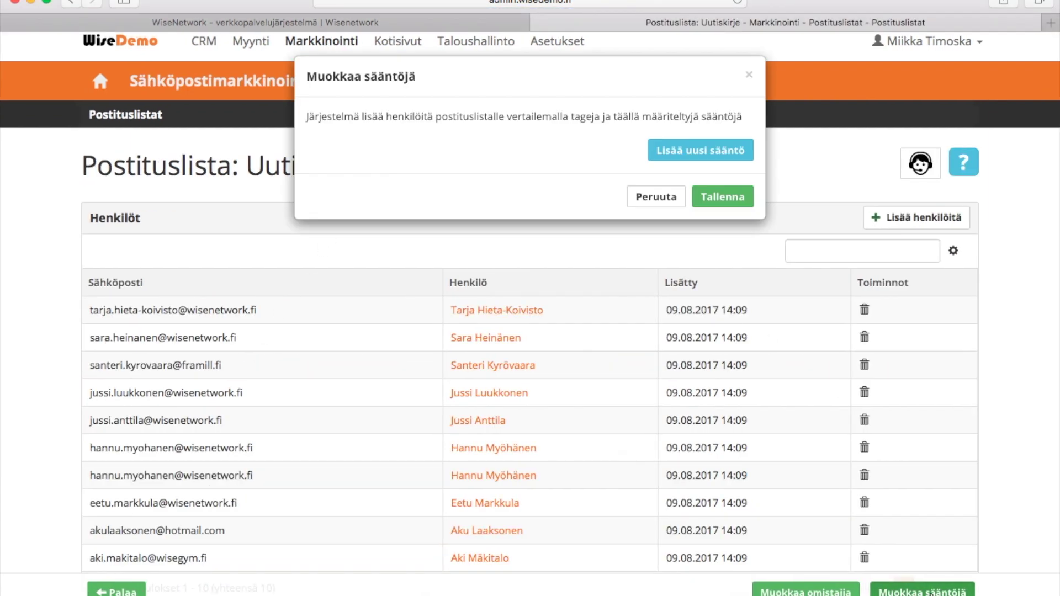
click(704, 145)
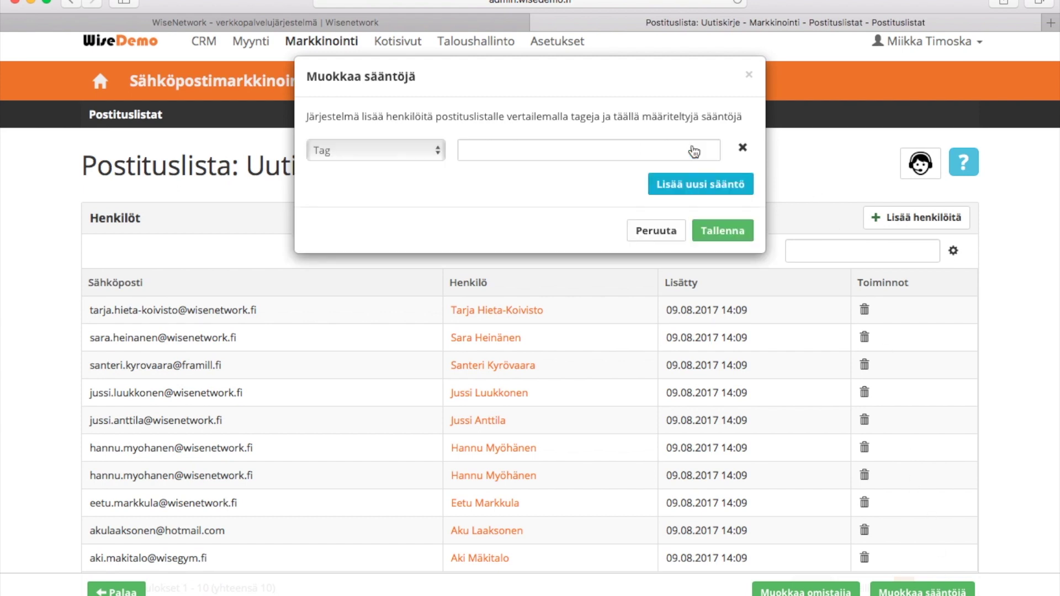
click(433, 152)
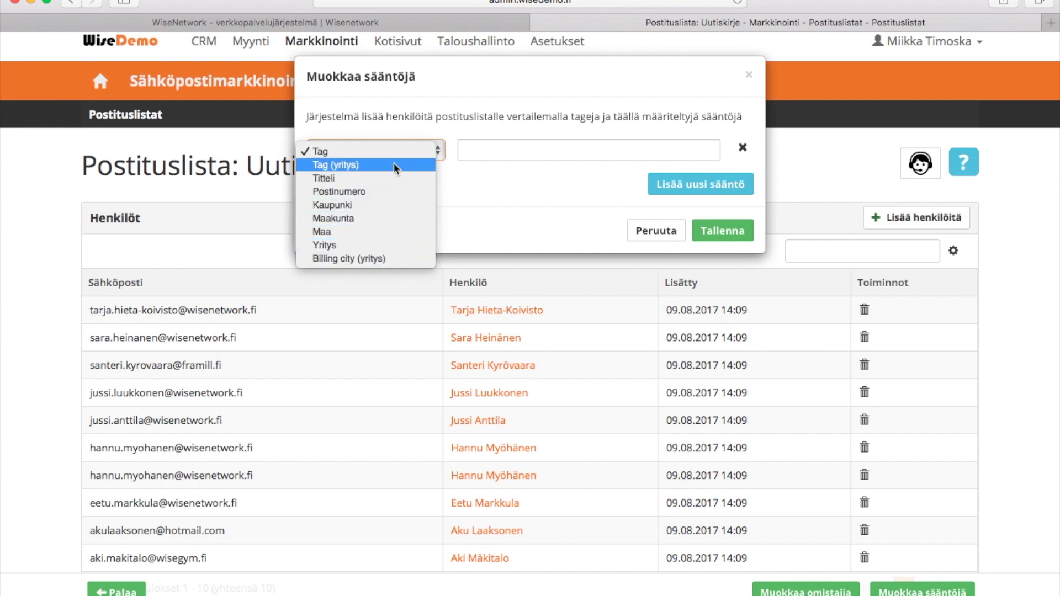
click(392, 151)
click(517, 151)
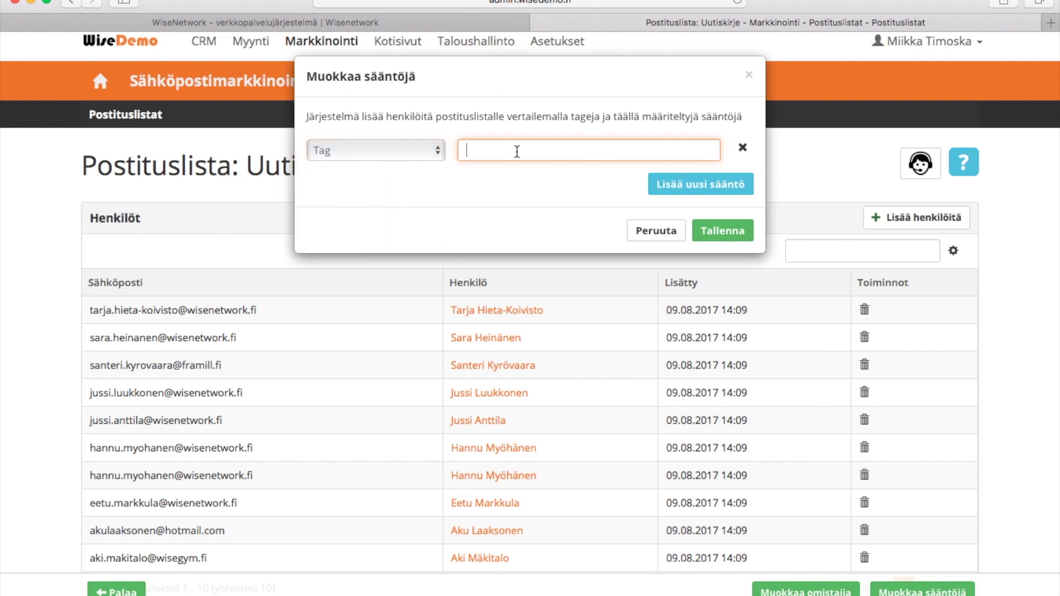
text(Asiakas)
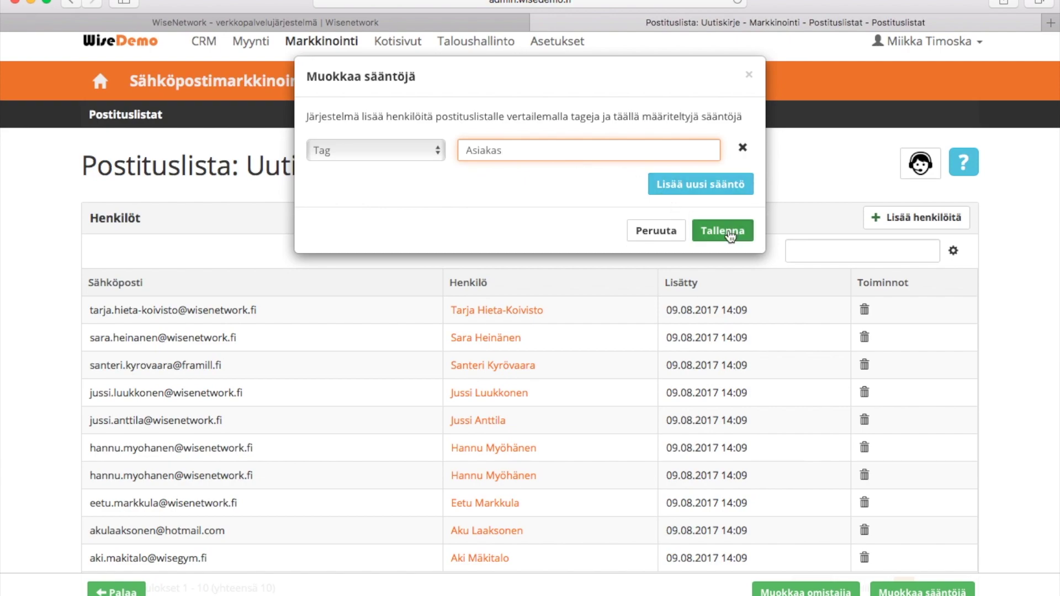
click(728, 232)
click(528, 369)
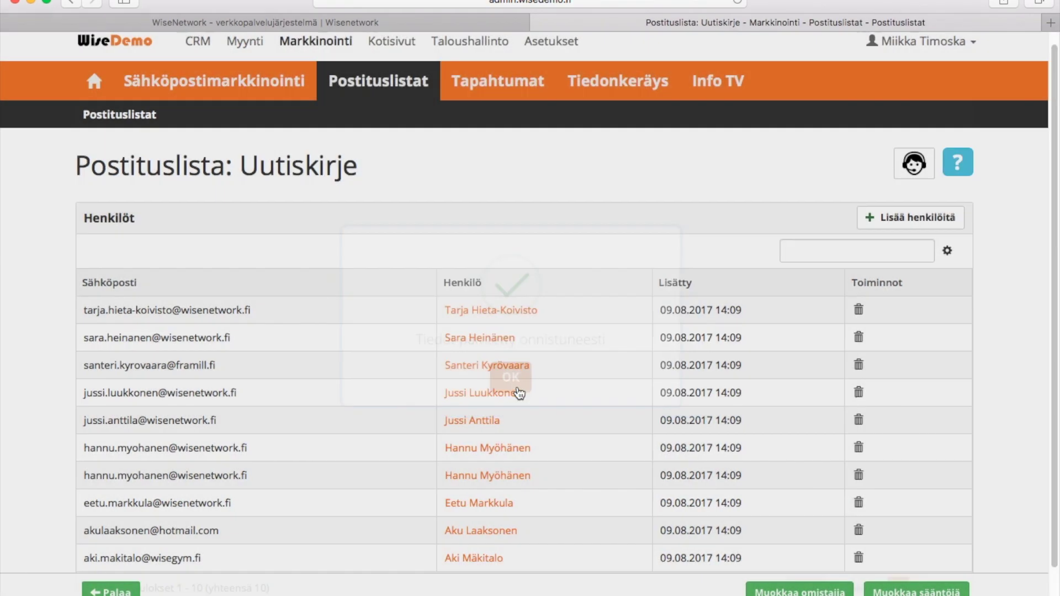